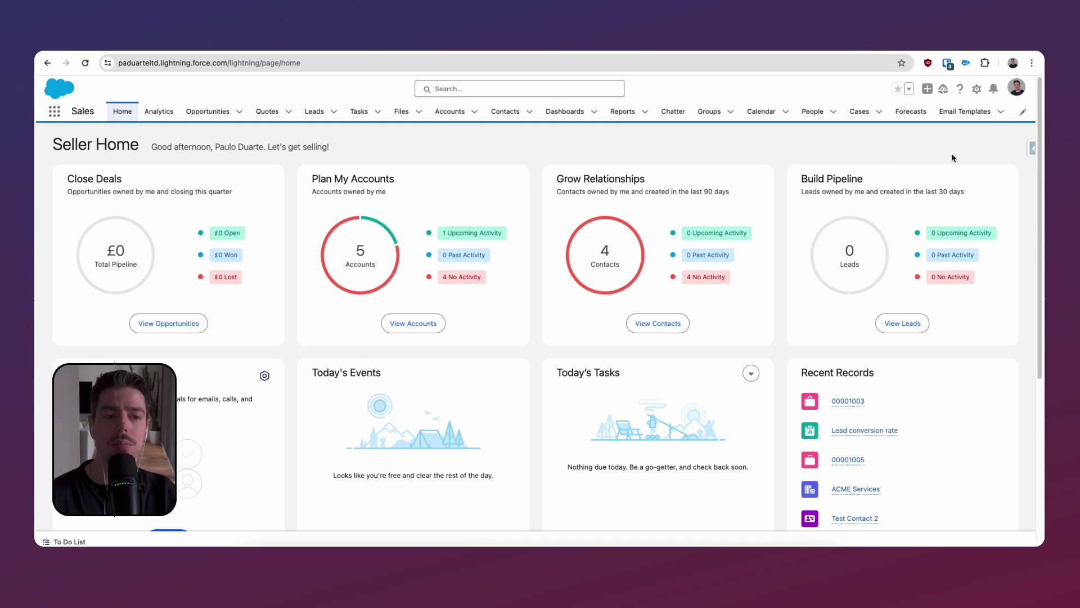
# Find the test user by first name in Salesforce Inspector Reloaded and log in as that user
pyautogui.click(1031, 149)
pyautogui.click(933, 221)
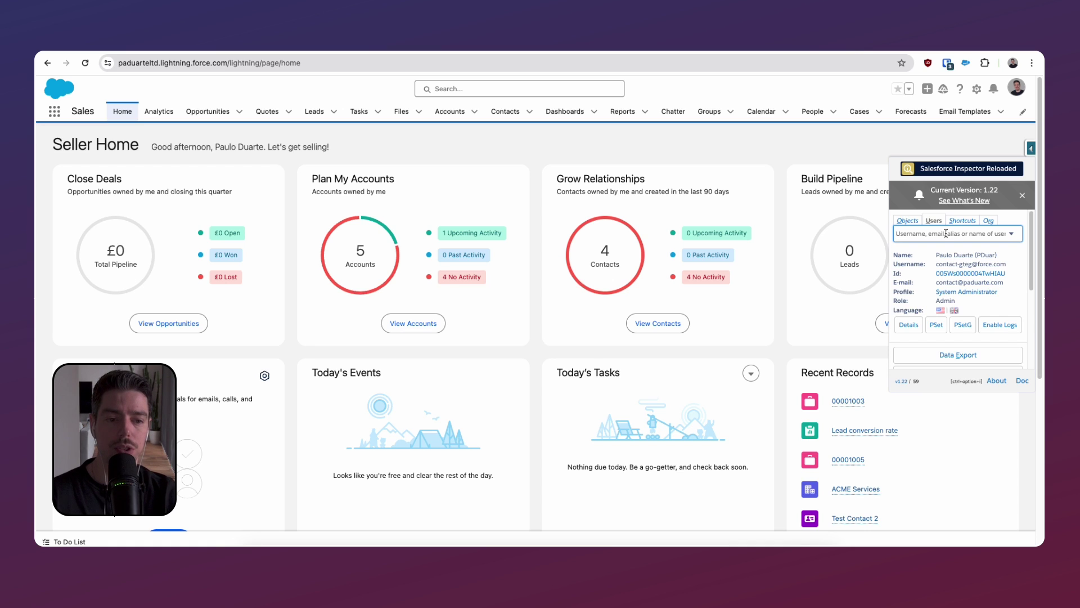
pyautogui.write('rose')
pyautogui.click(956, 246)
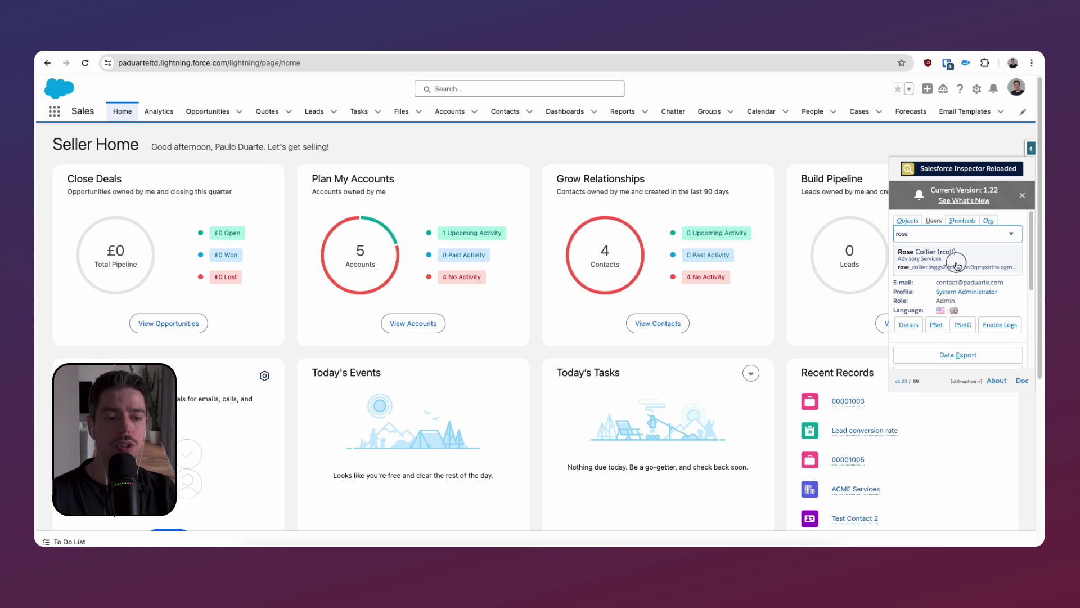
pyautogui.click(958, 344)
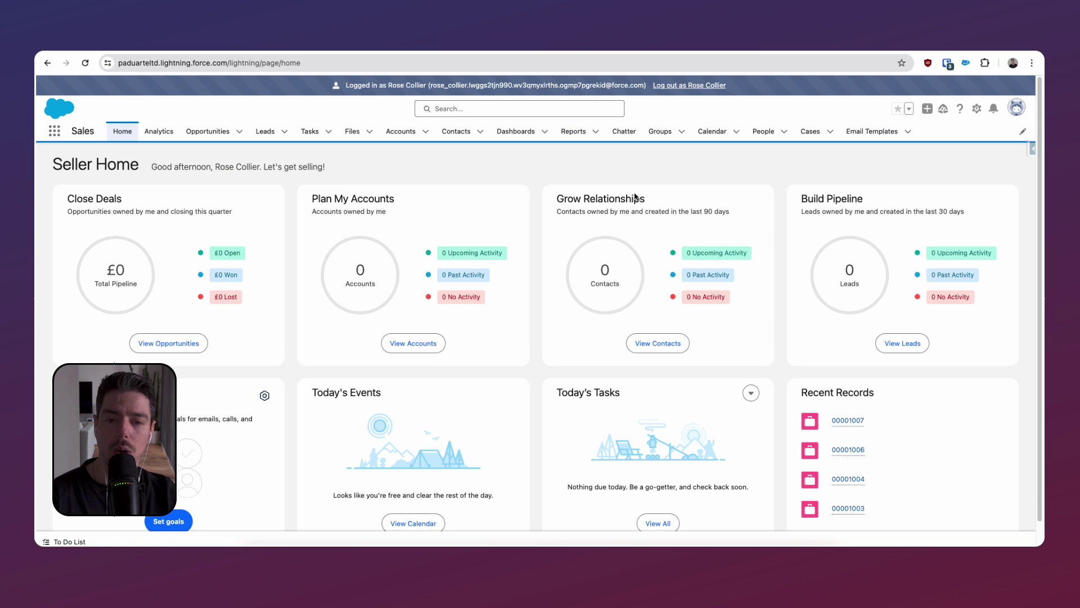
# Create and save a new case with its Case Origin set to Email
pyautogui.click(808, 133)
pyautogui.click(1015, 291)
pyautogui.click(1007, 167)
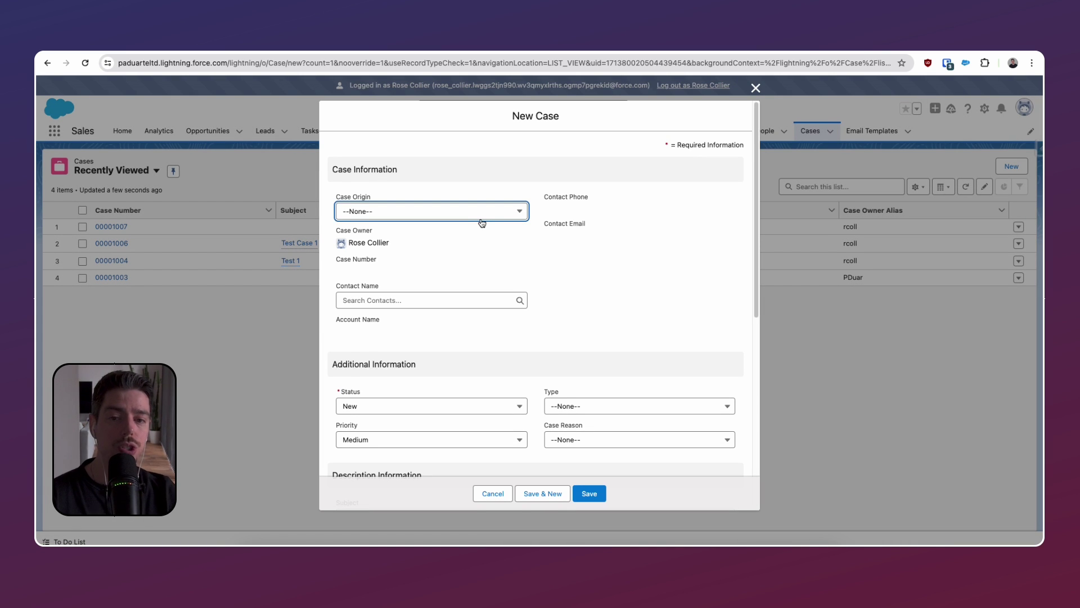
pyautogui.click(483, 222)
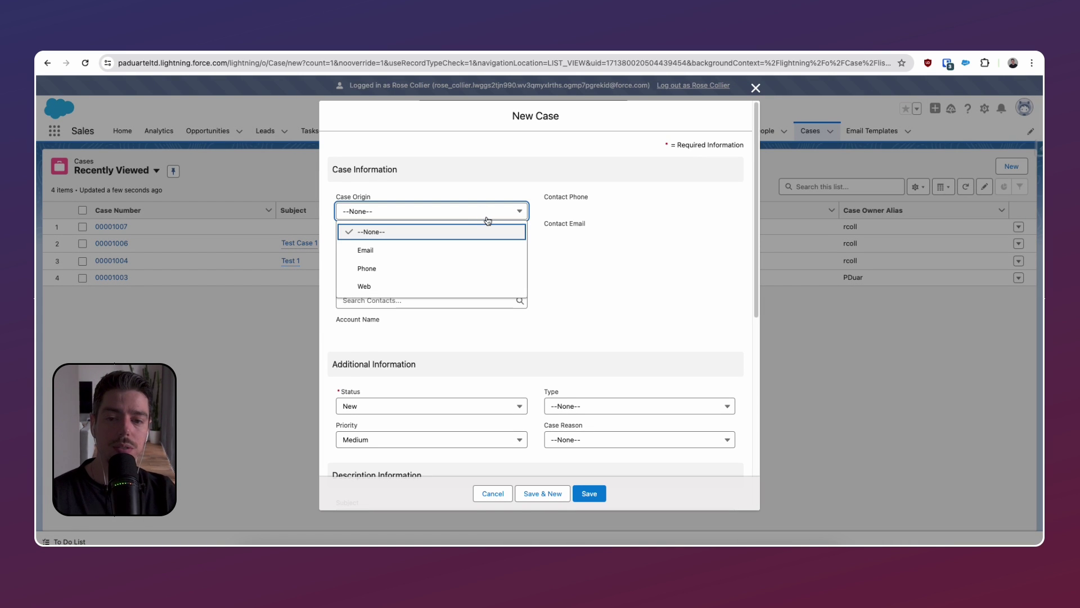
pyautogui.click(479, 258)
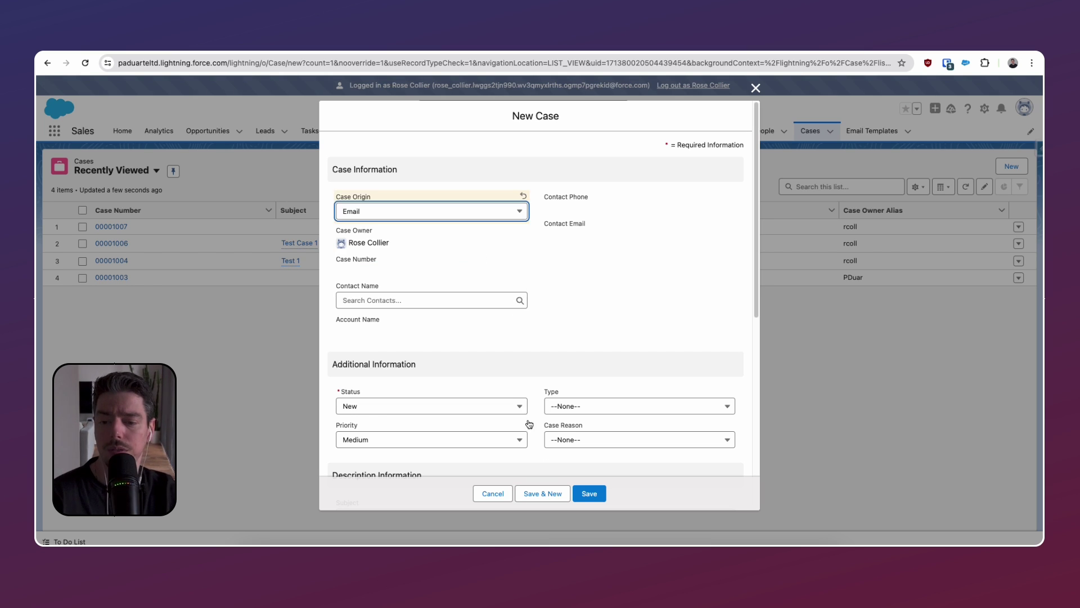
pyautogui.click(587, 493)
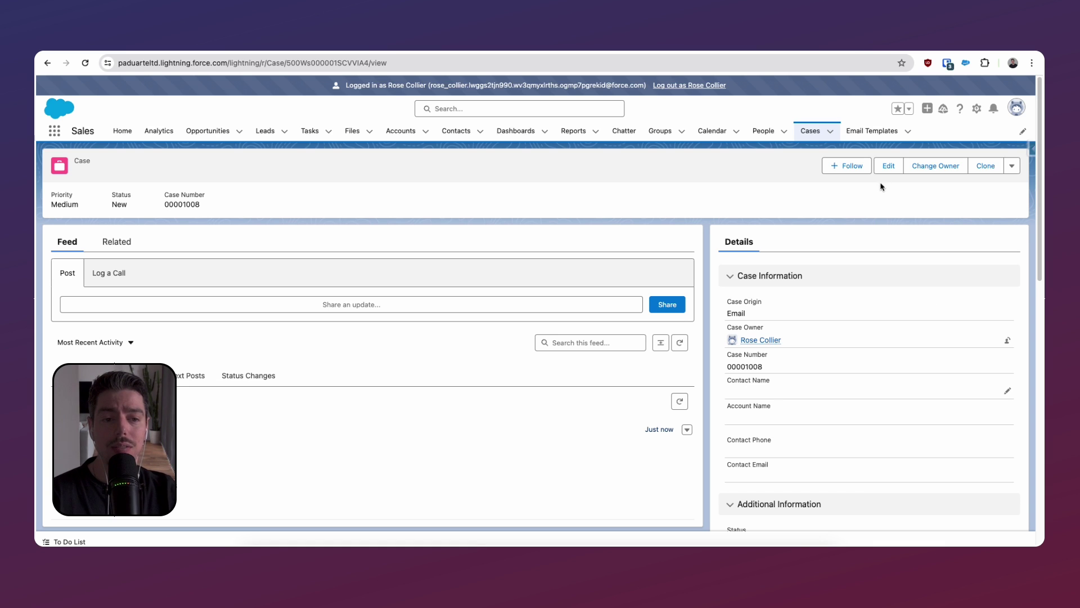
# Check Case Origin in the saved case's edit form, close the form and log out of the impersonated user
pyautogui.click(888, 165)
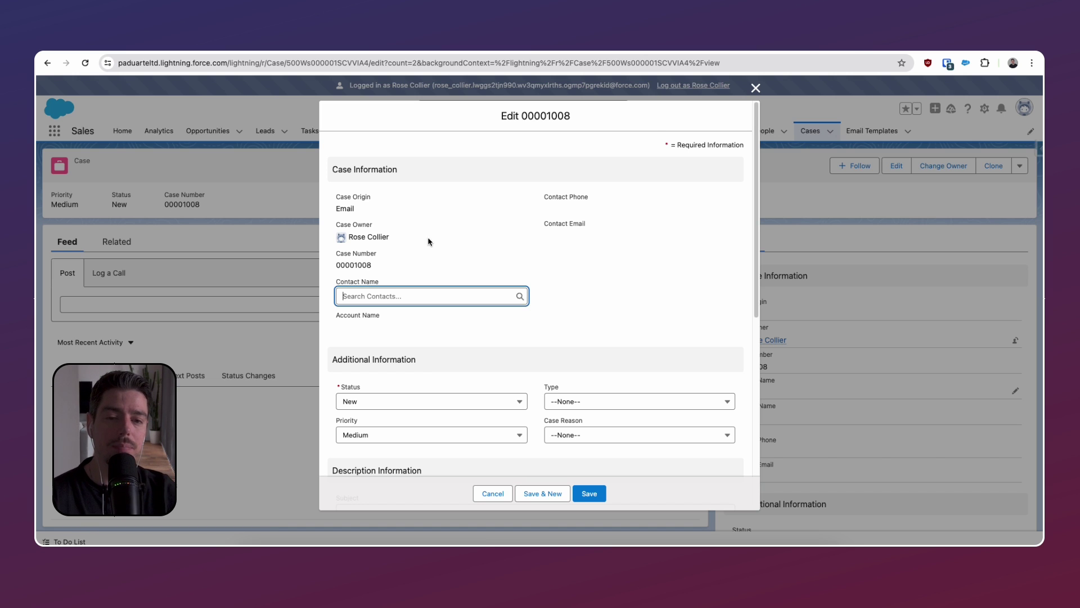
pyautogui.click(756, 88)
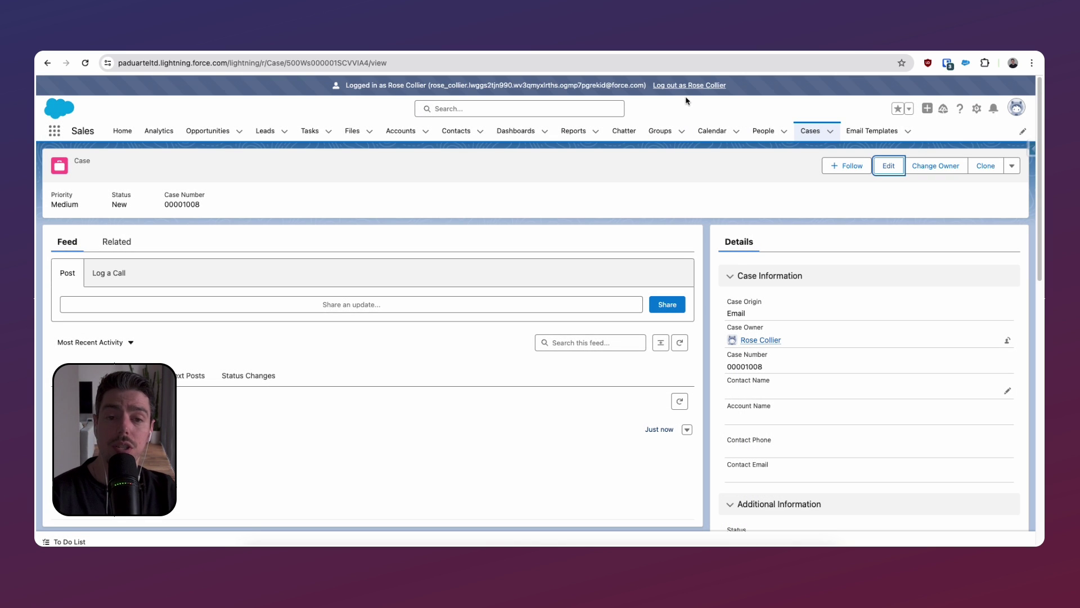
pyautogui.click(689, 85)
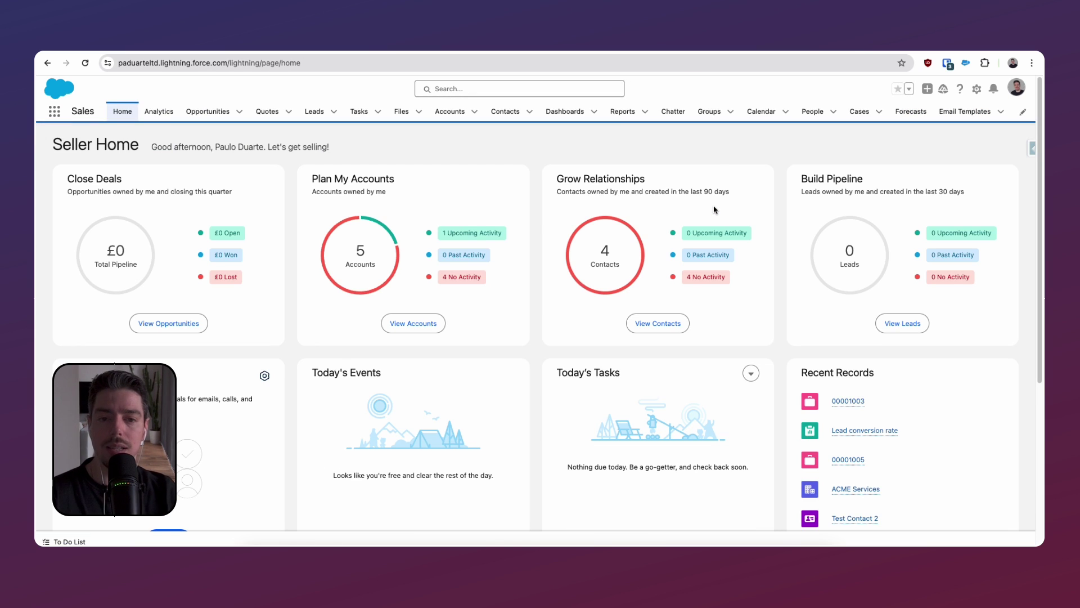
# Open the first case in the My Cases list and bring up its record page in Lightning App Builder
pyautogui.click(859, 111)
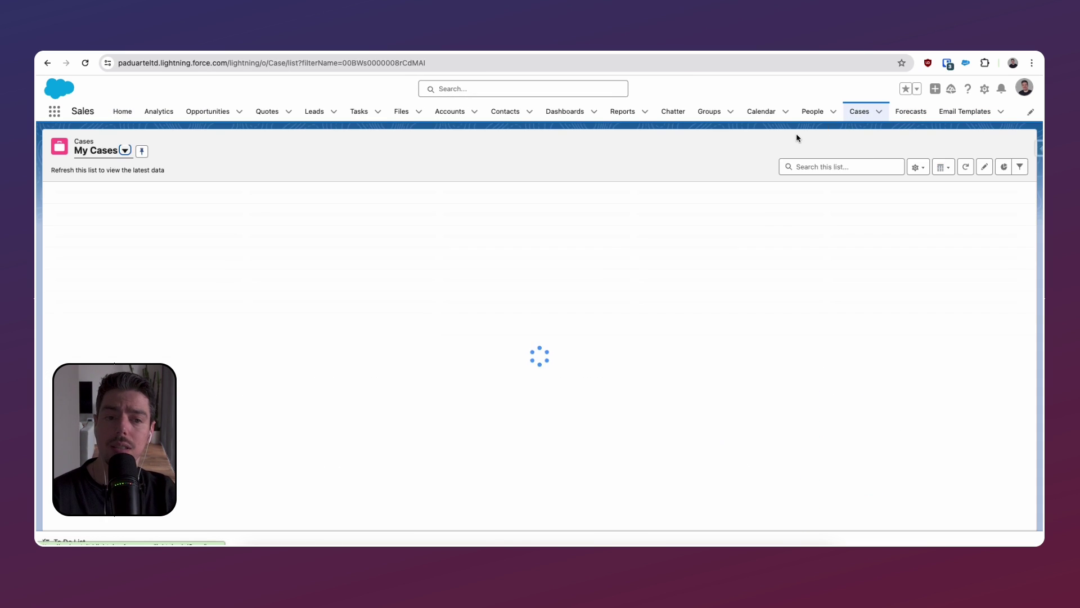
pyautogui.click(110, 206)
pyautogui.click(977, 90)
pyautogui.click(917, 187)
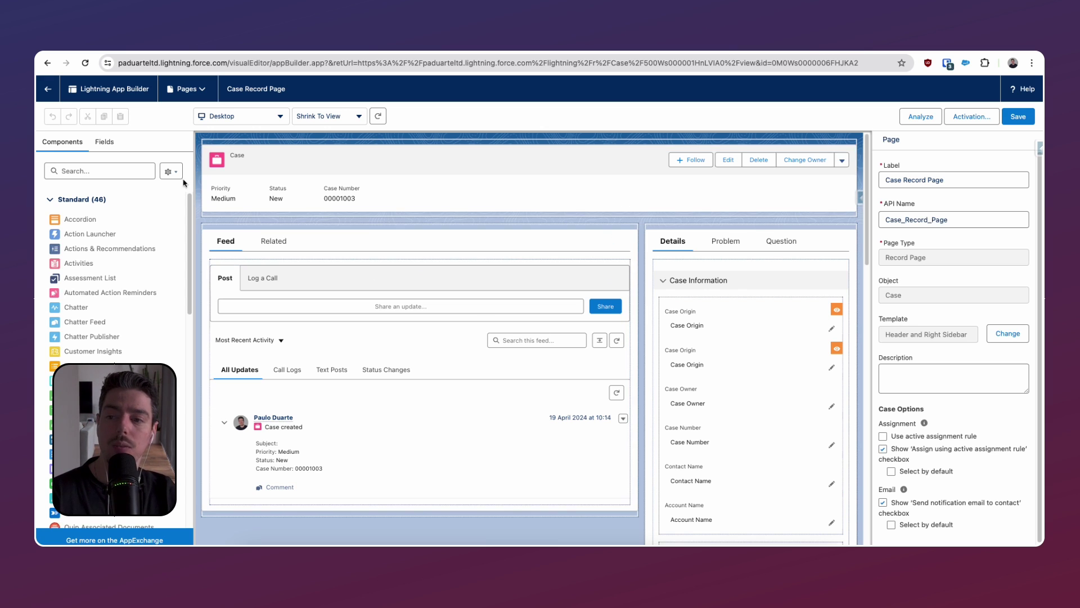
# Show the available case fields and compare the UI behavior of the two Case Origin fields under Case Information
pyautogui.click(107, 144)
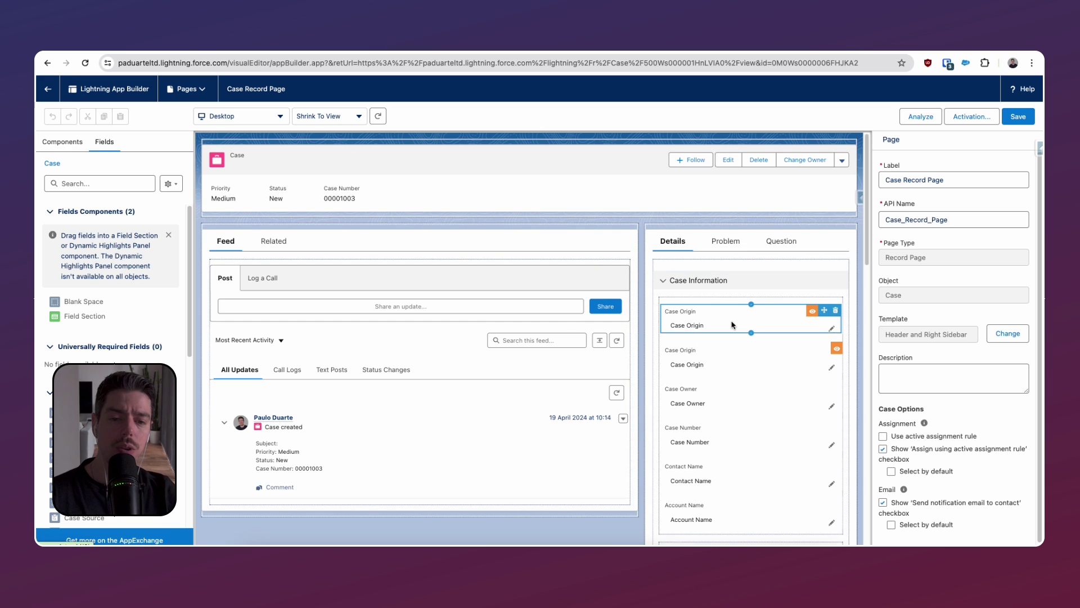
pyautogui.click(790, 291)
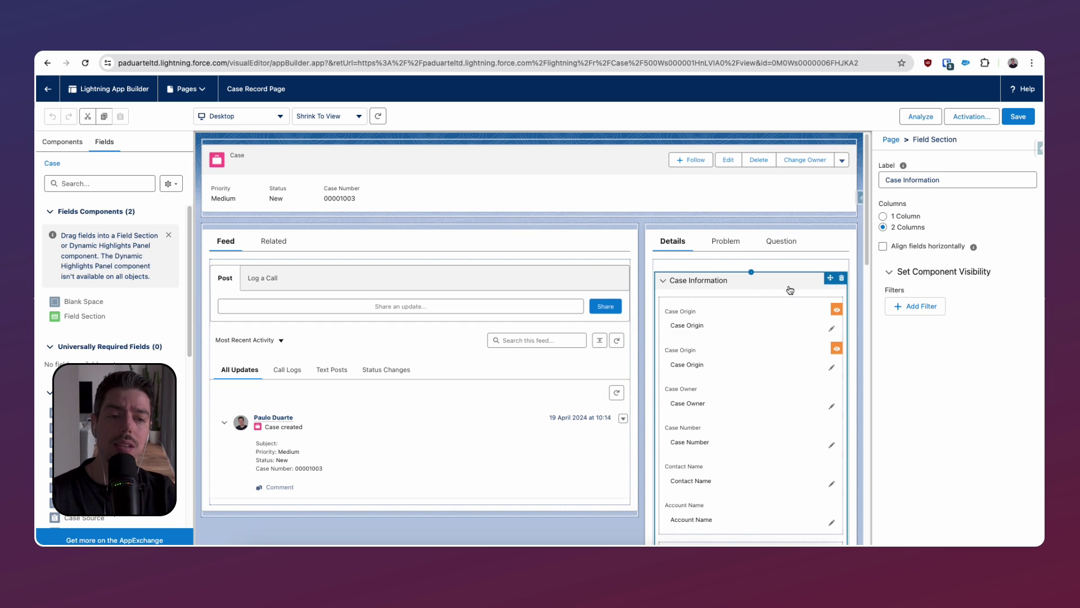
pyautogui.click(740, 322)
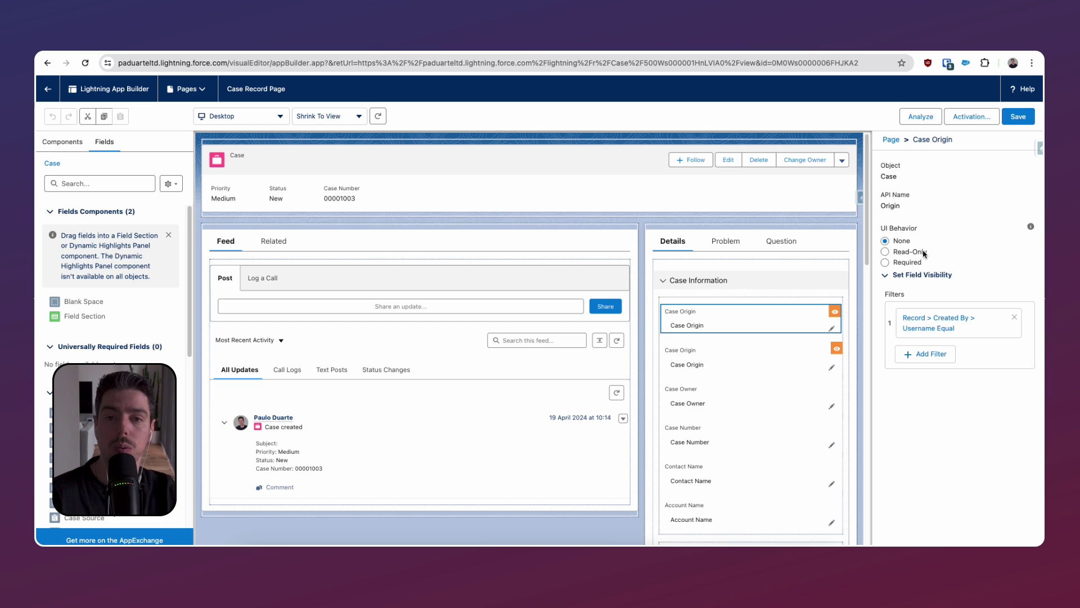
pyautogui.click(706, 357)
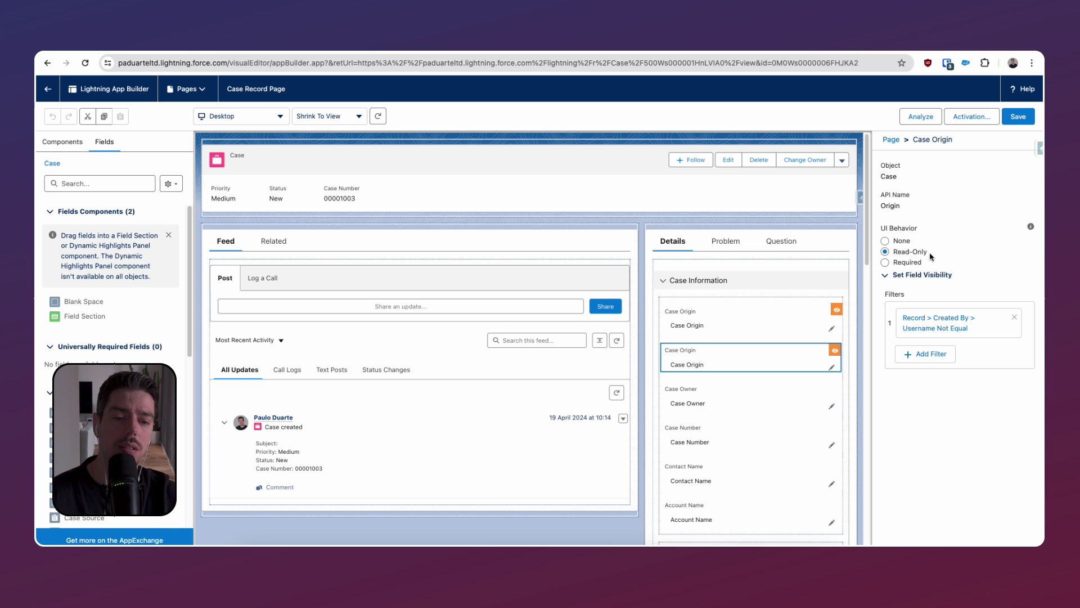
pyautogui.click(708, 318)
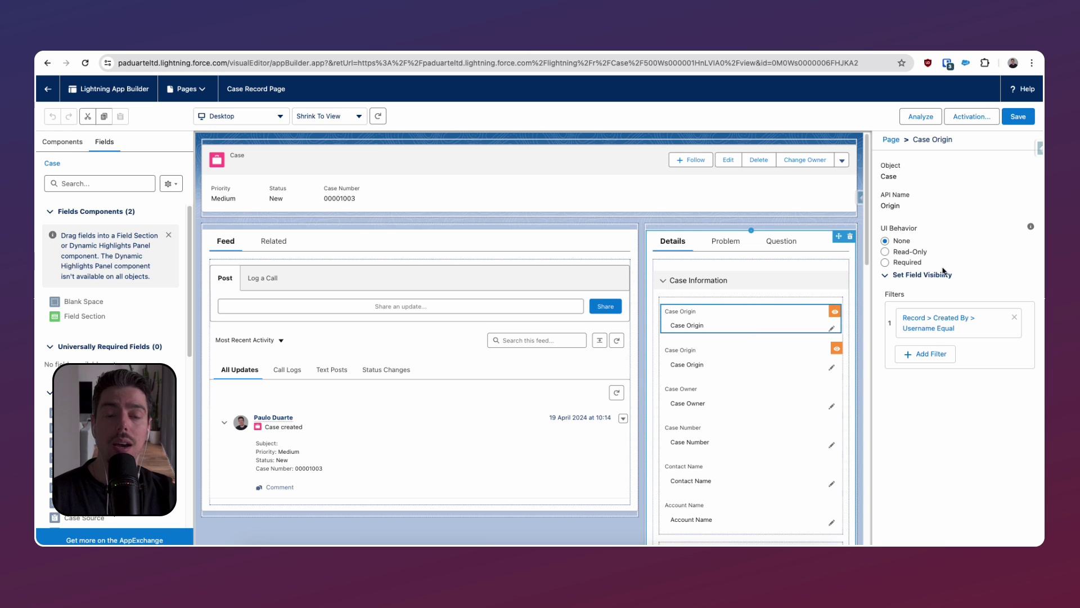
# Examine the Created By > Username visibility filters on both Case Origin fields
pyautogui.click(947, 323)
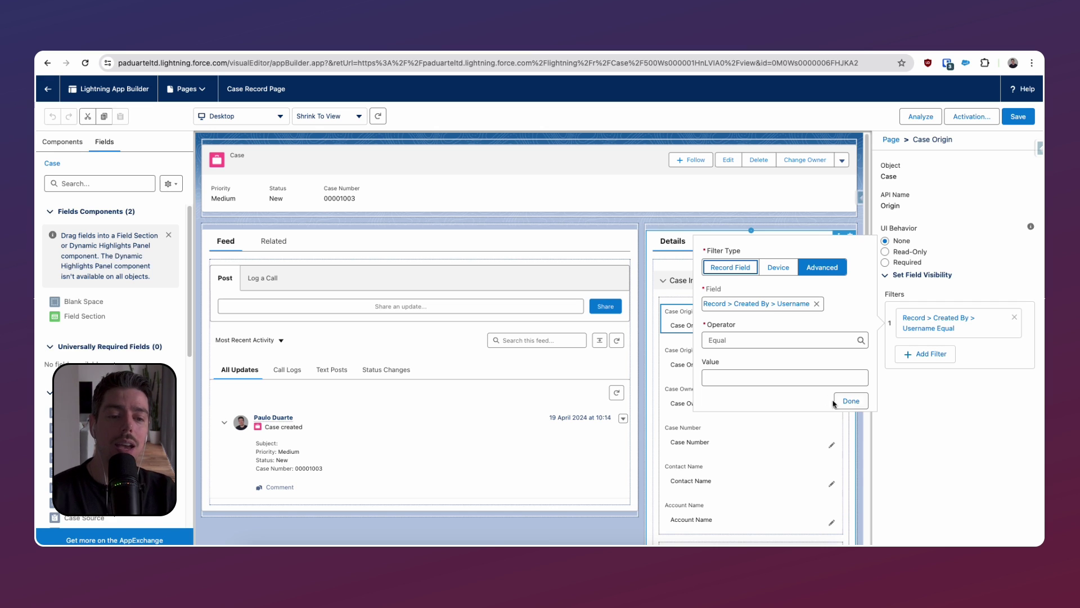
pyautogui.click(927, 411)
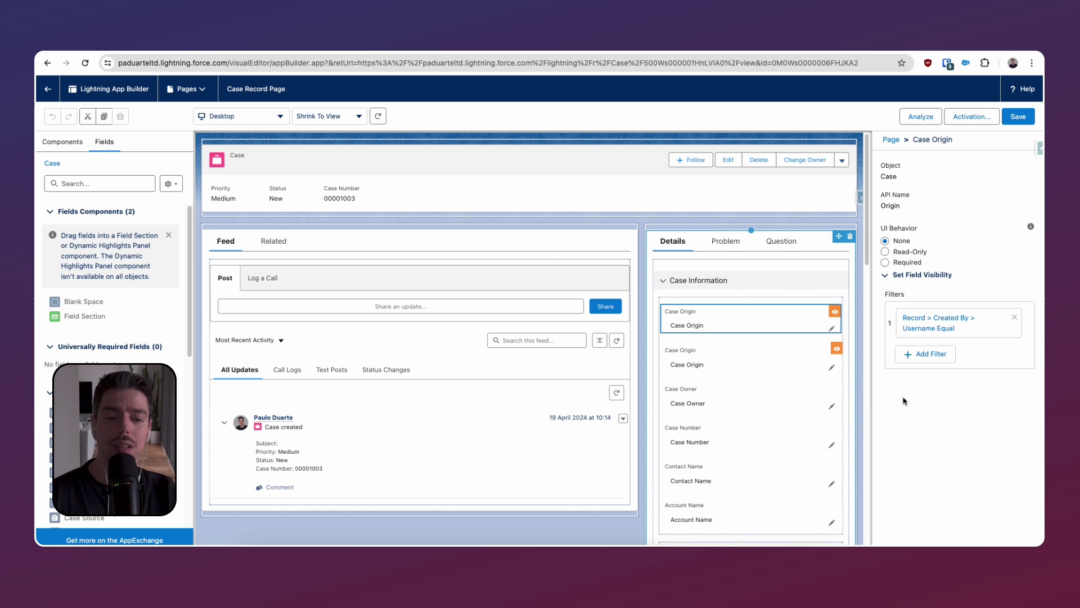
pyautogui.click(710, 362)
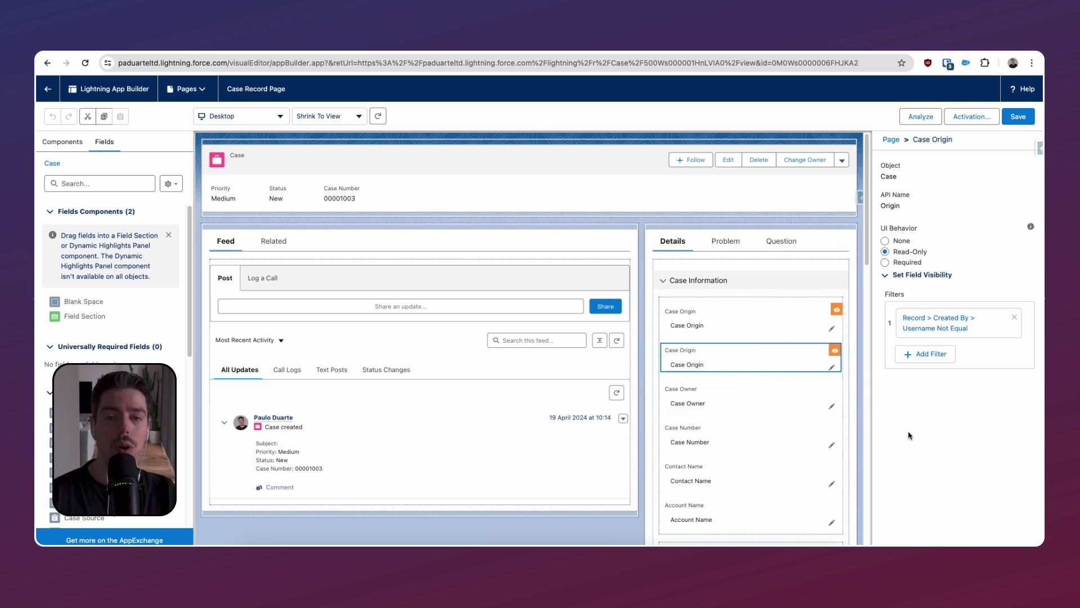
pyautogui.click(934, 325)
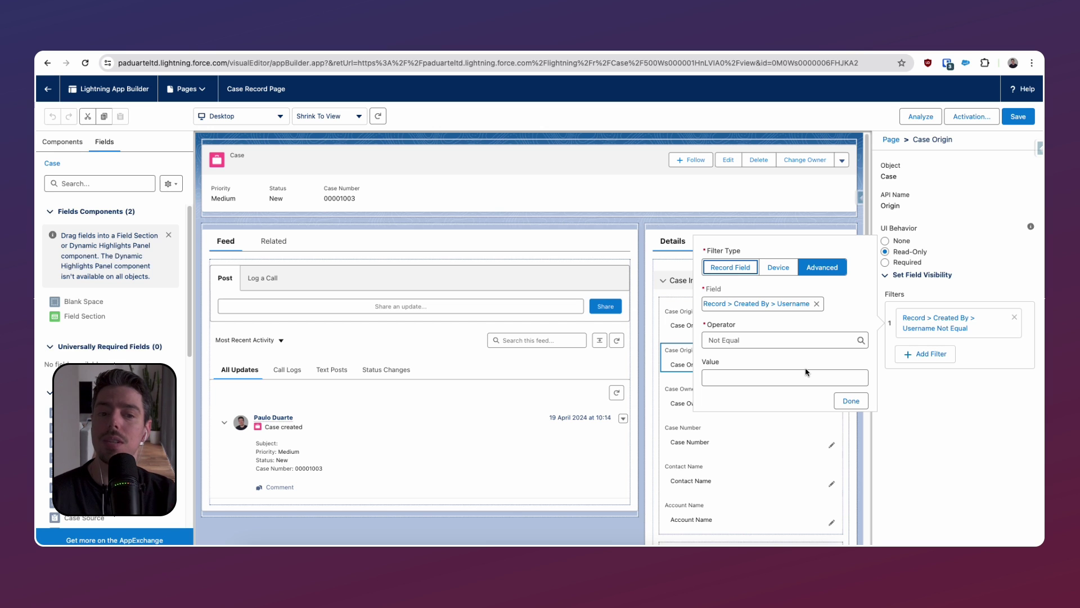
pyautogui.click(850, 401)
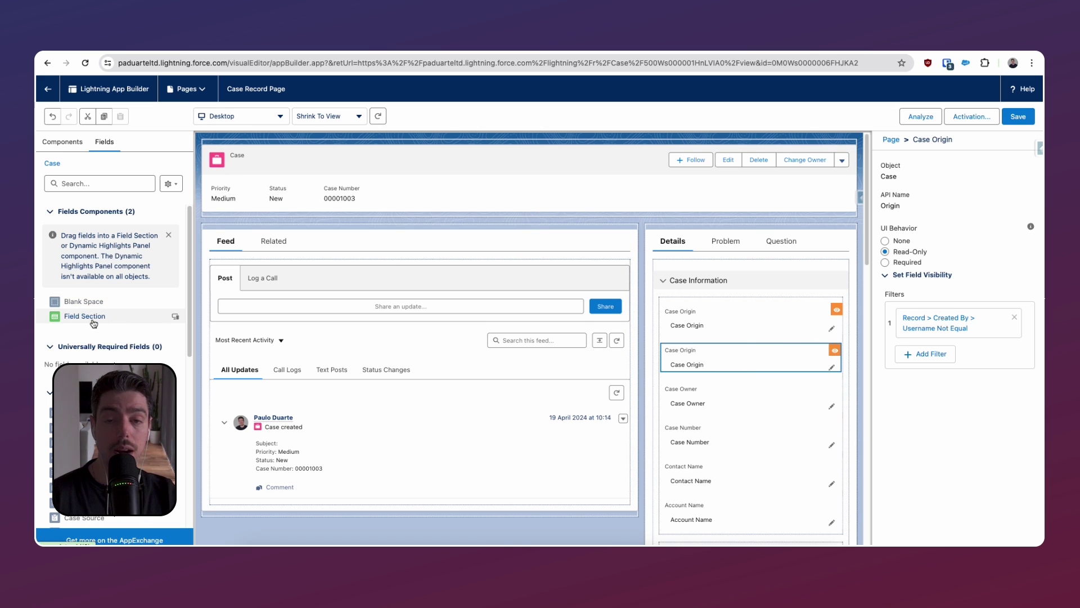
# Add two field sections above Case Information in the Details tab and label the upper one "Editable Case Details"
pyautogui.moveTo(93, 323); pyautogui.dragTo(748, 279)
pyautogui.moveTo(654, 288); pyautogui.dragTo(655, 288)
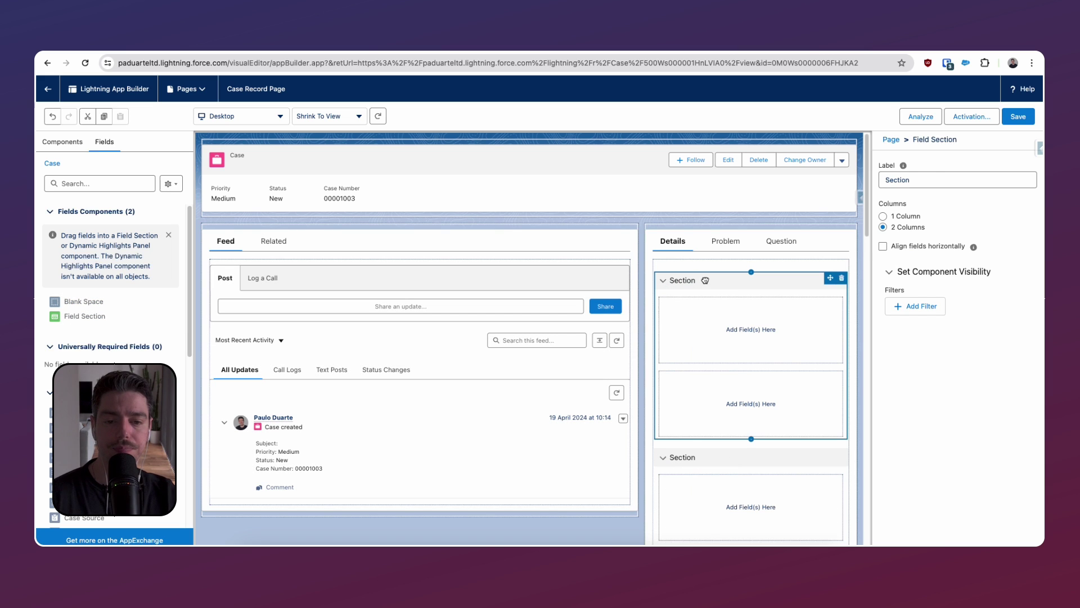
pyautogui.doubleClick(936, 182)
pyautogui.write('E')
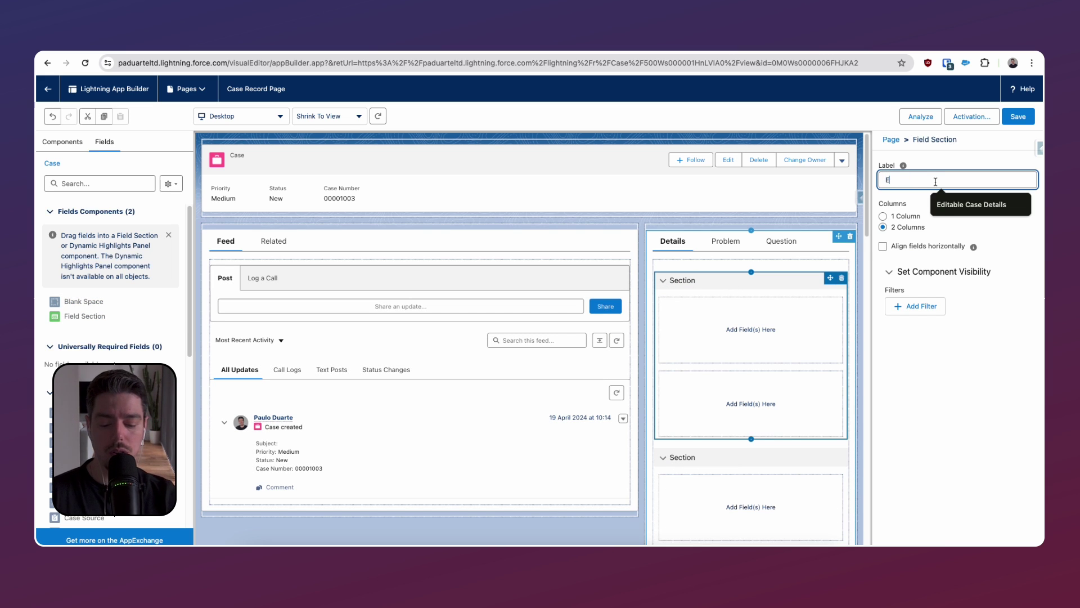
pyautogui.write('ditable Case Details')
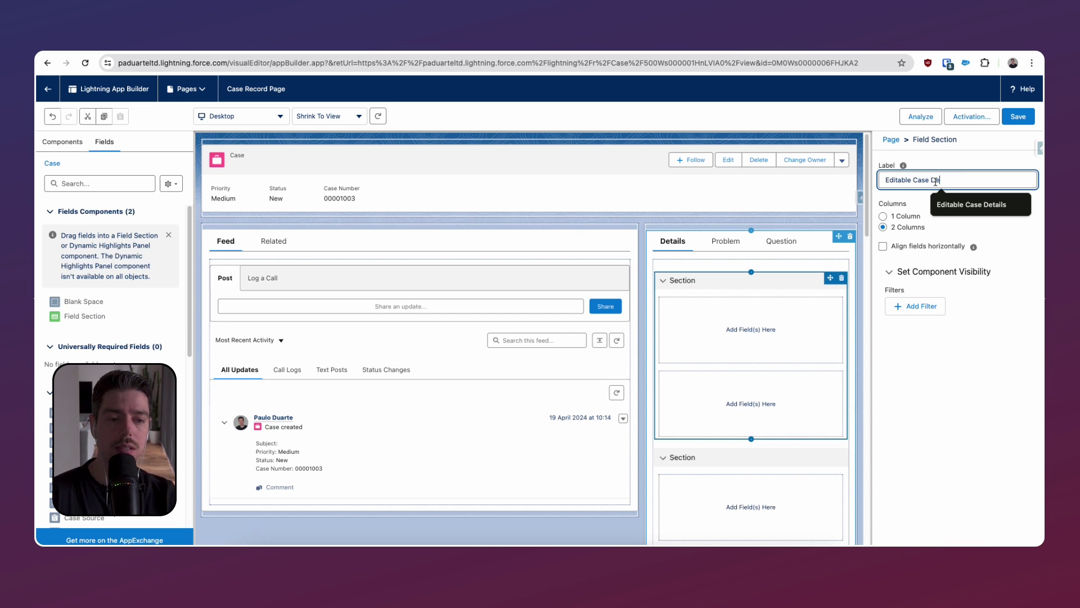
# Label the second new field section "Read-Only Case Details"
pyautogui.click(741, 464)
pyautogui.doubleClick(934, 180)
pyautogui.write('Read')
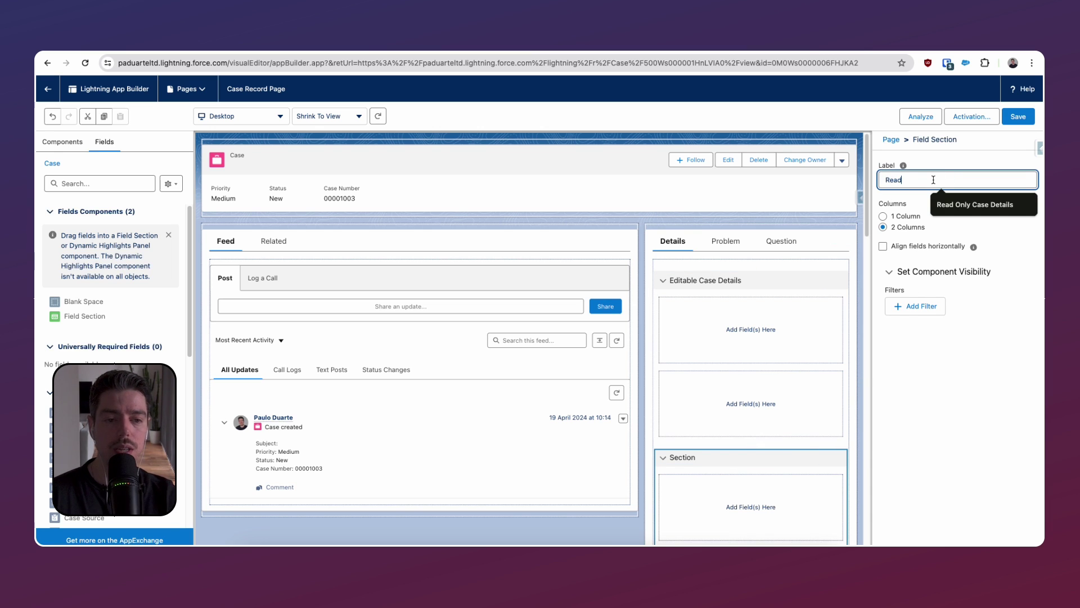
pyautogui.write('-Only Case ')
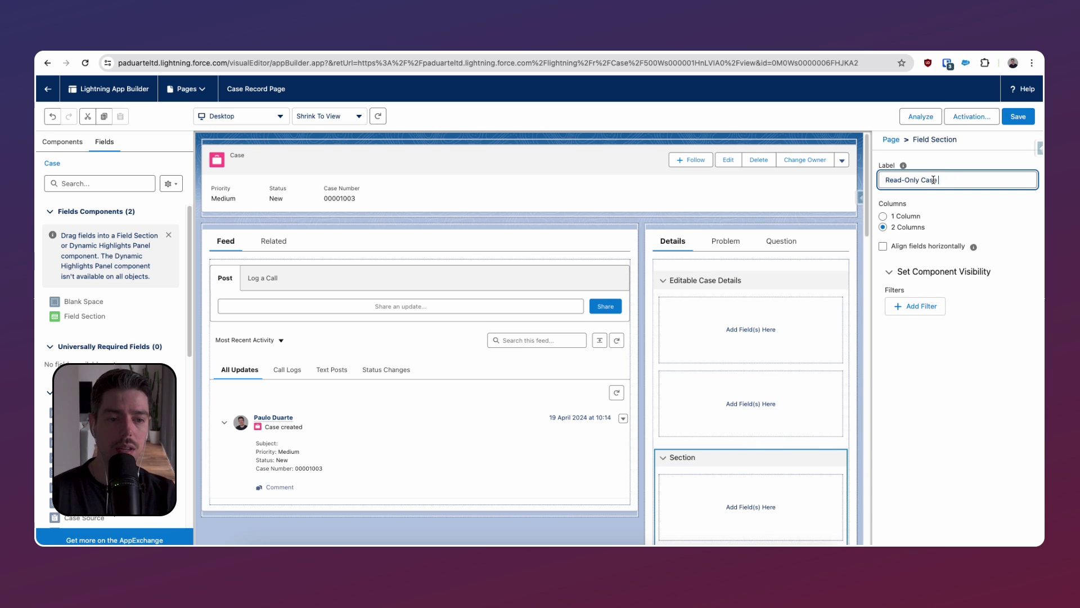
pyautogui.write('Details')
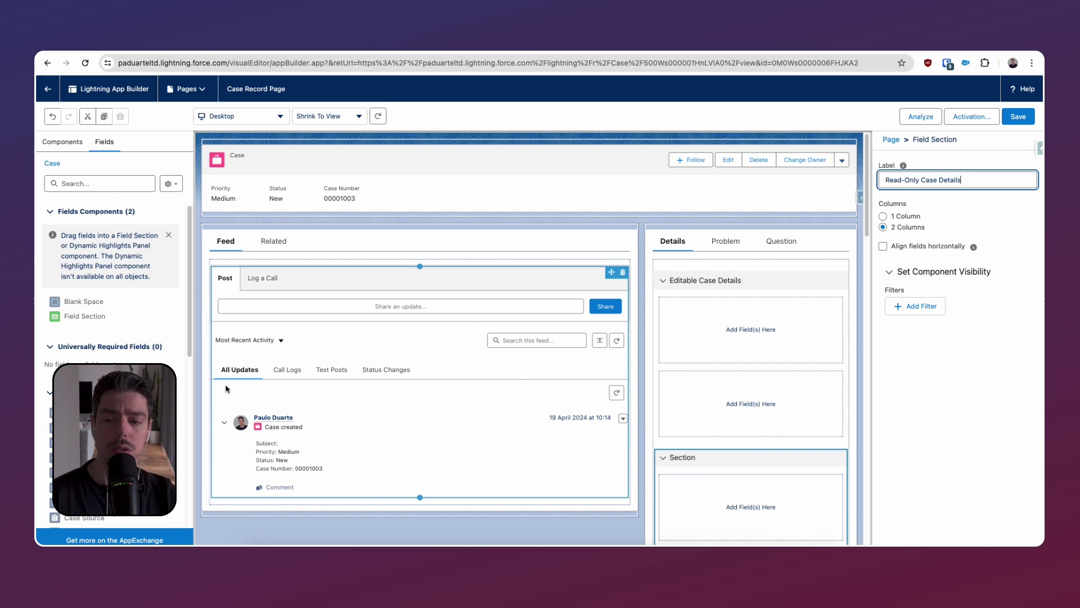
# Add a visibility filter to the Editable Case Details section: Case Number Equal, with an empty value
pyautogui.click(779, 287)
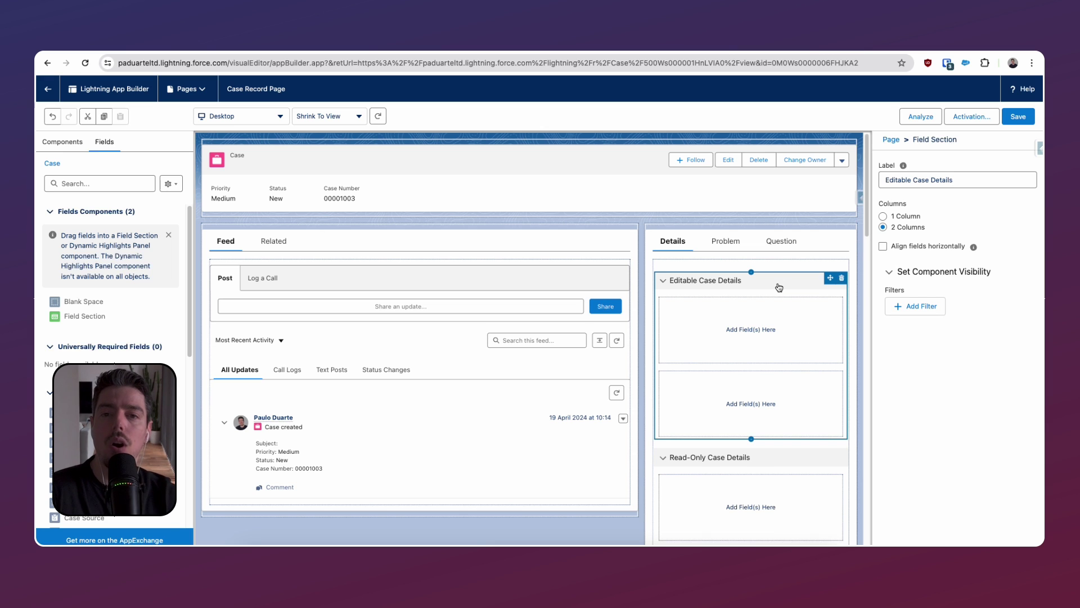
pyautogui.click(920, 307)
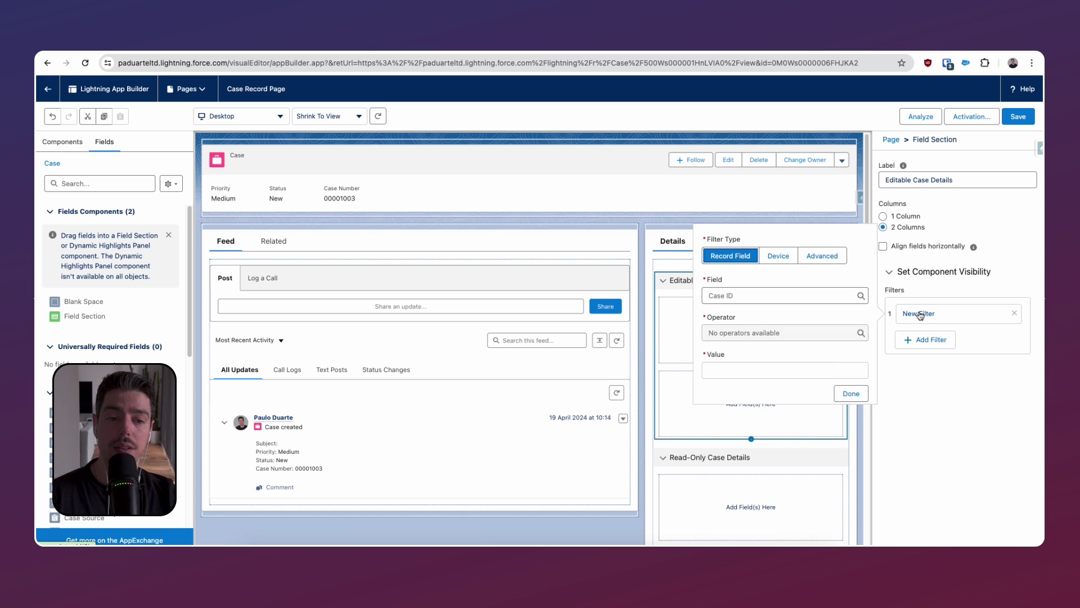
pyautogui.click(764, 296)
pyautogui.click(769, 335)
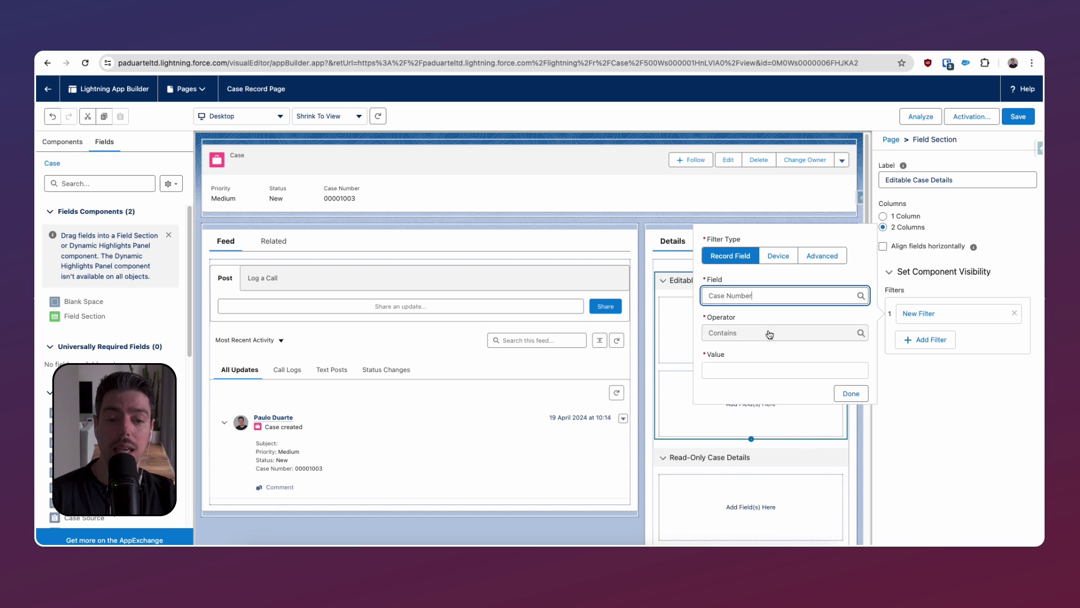
pyautogui.click(770, 331)
pyautogui.click(764, 369)
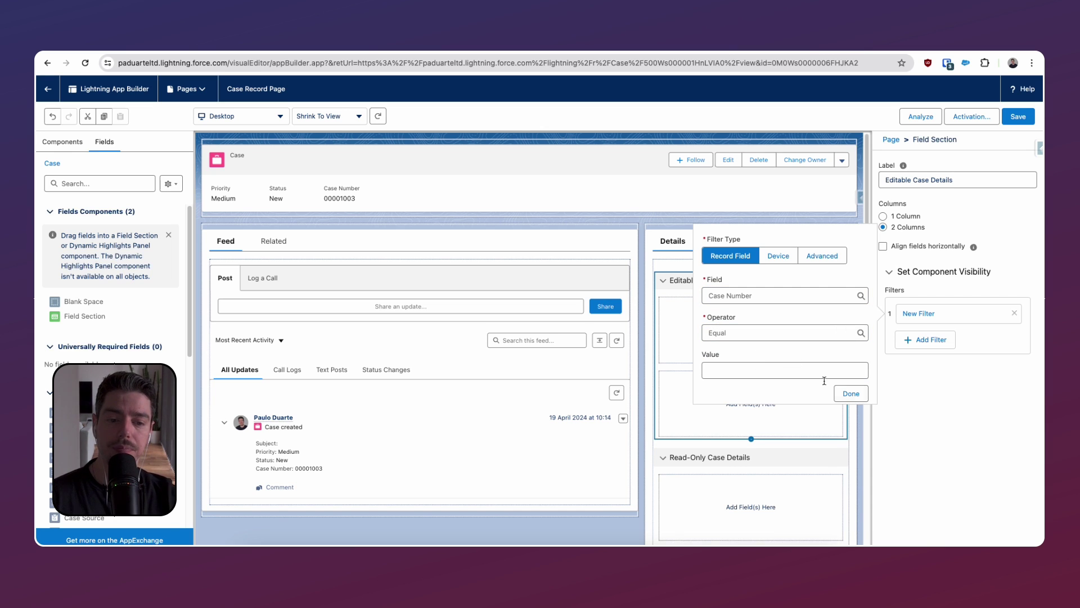
pyautogui.click(850, 394)
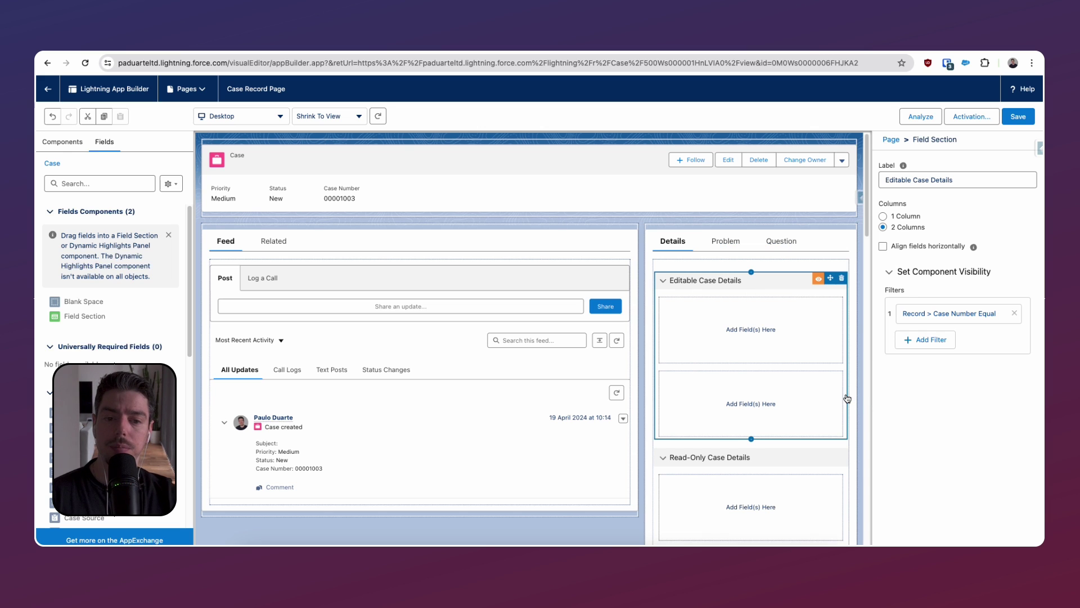
# Add a visibility filter to the Read-Only Case Details section: Case Number Not Equal, with an empty value
pyautogui.scroll(-1, 774, 443)
pyautogui.click(774, 443)
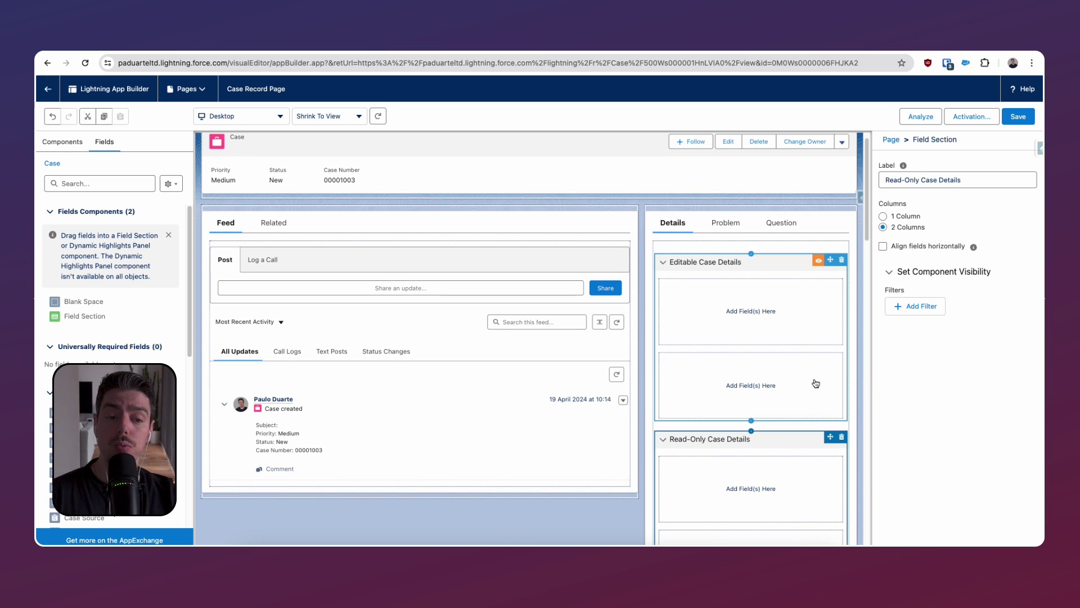
pyautogui.click(931, 339)
pyautogui.click(760, 296)
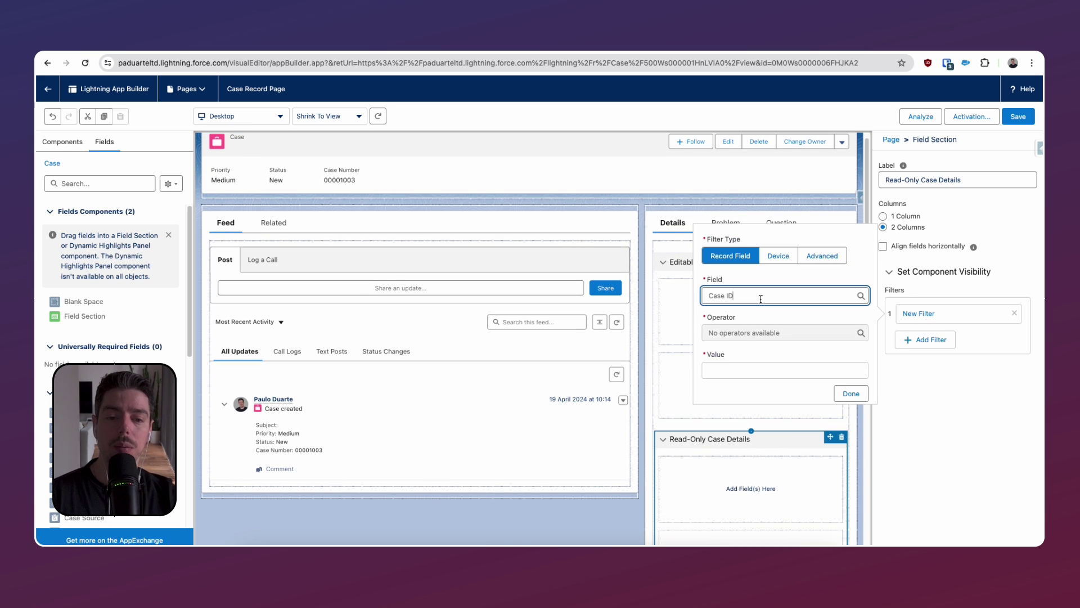
pyautogui.click(759, 334)
pyautogui.click(756, 333)
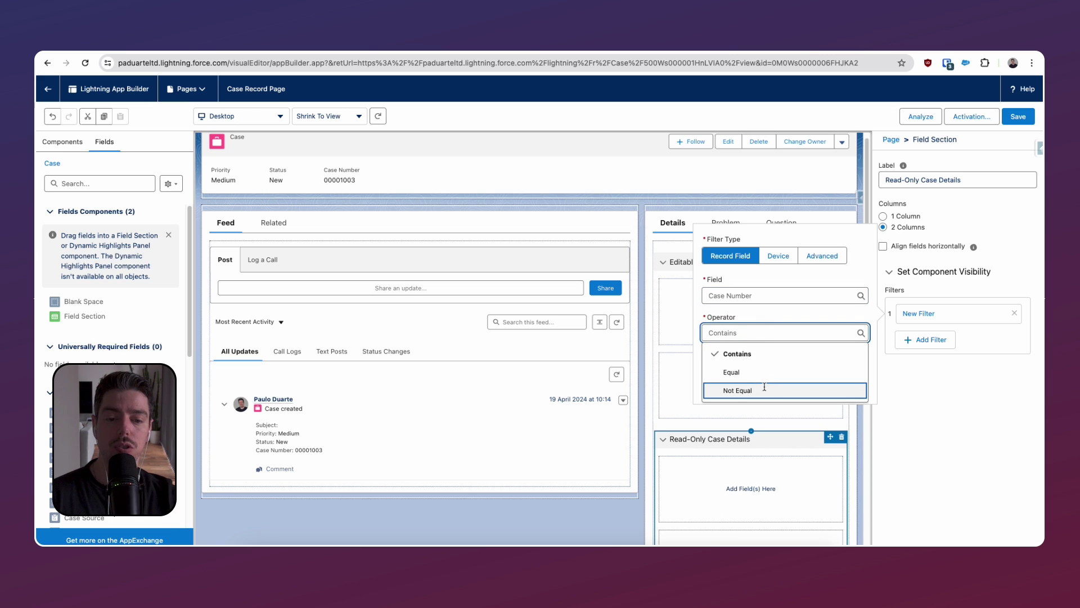
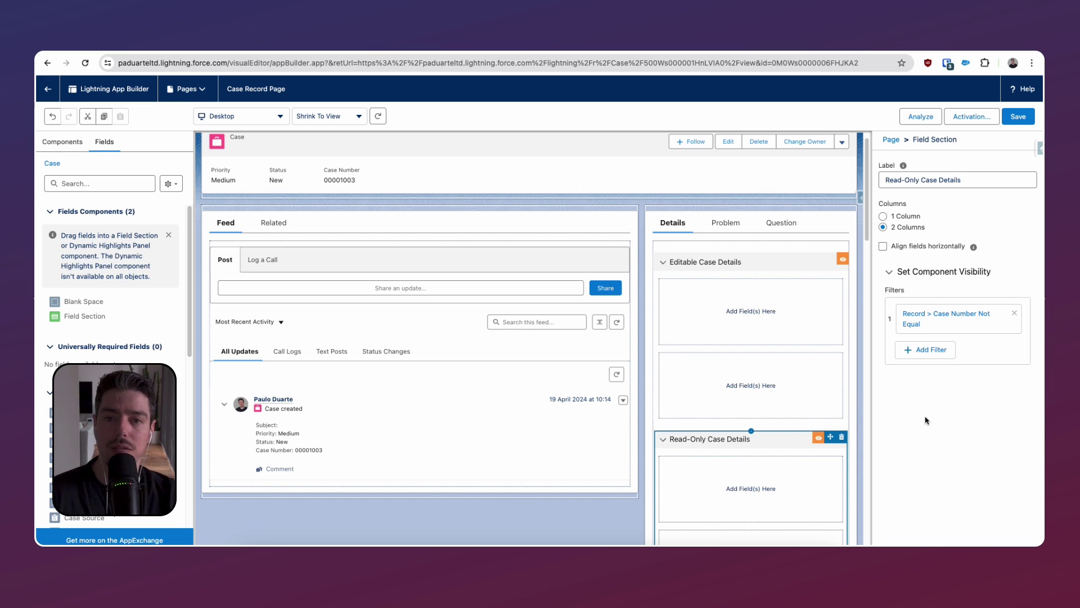
# Place the Type and Priority fields in the first column area of the Editable Case Details section
pyautogui.click(102, 186)
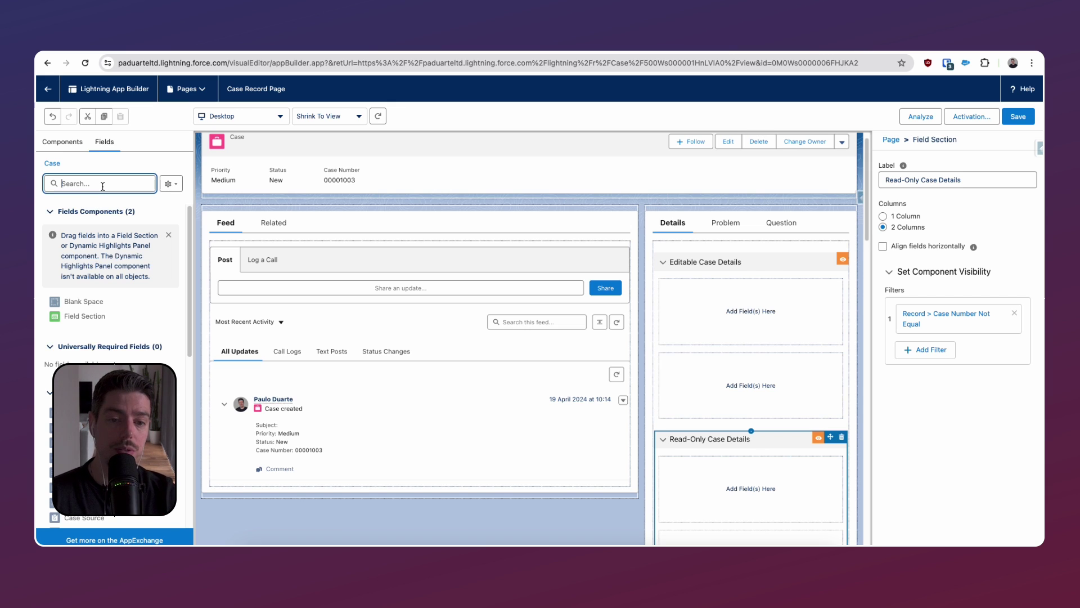
pyautogui.write('Type')
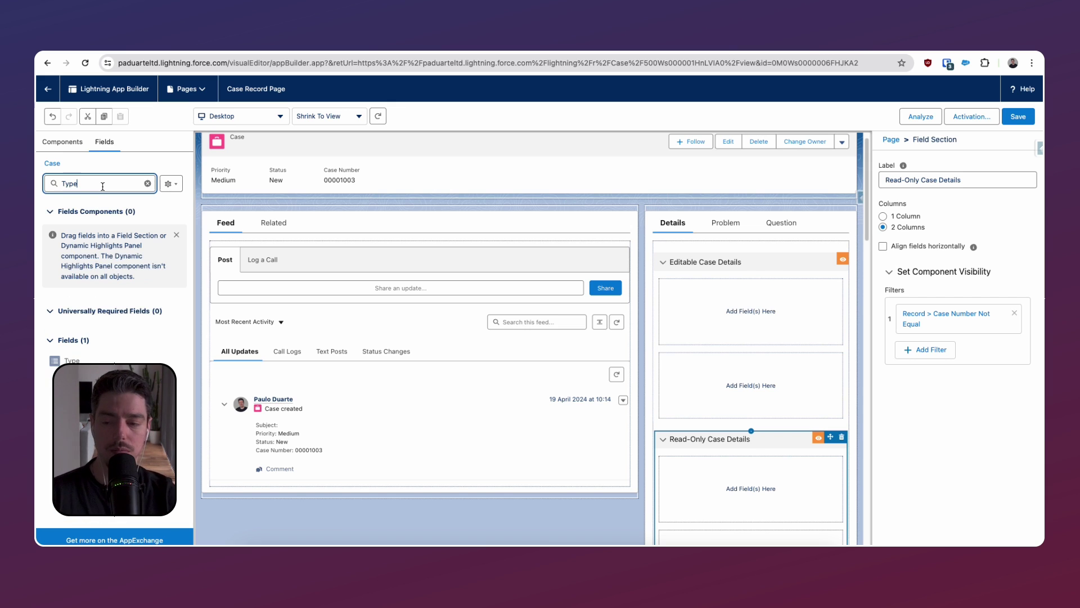
pyautogui.moveTo(72, 360); pyautogui.dragTo(723, 298)
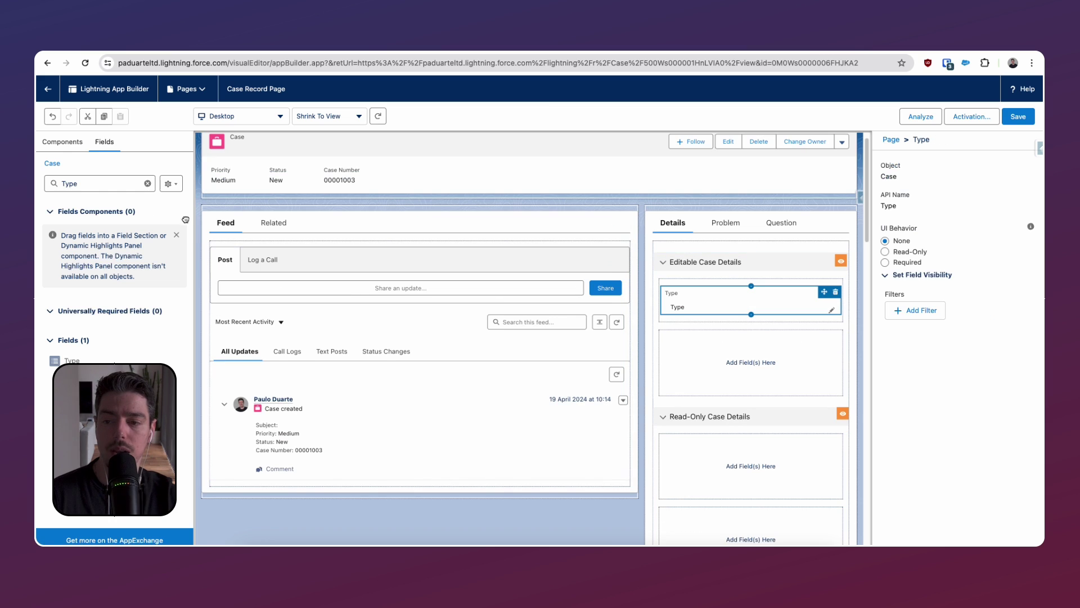
pyautogui.doubleClick(97, 189)
pyautogui.click(147, 183)
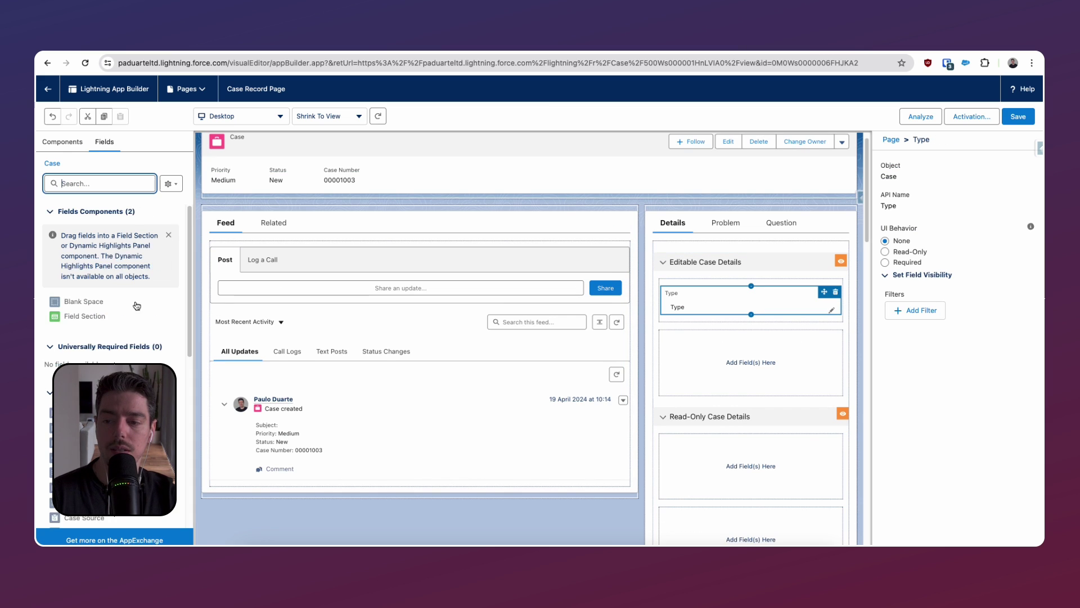
pyautogui.scroll(-5, 113, 282)
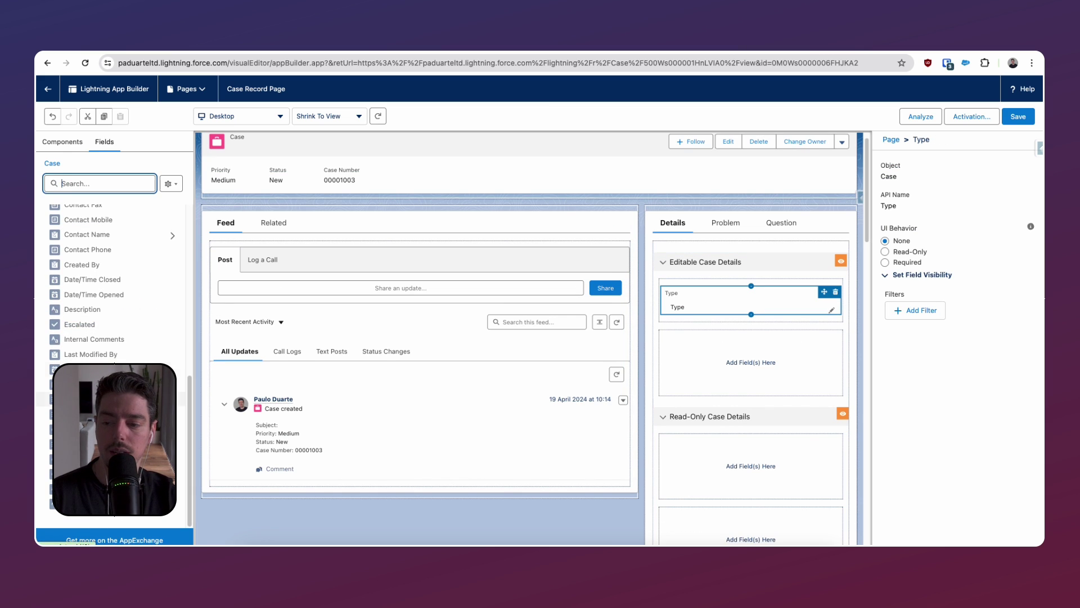
pyautogui.moveTo(56, 402); pyautogui.dragTo(698, 316)
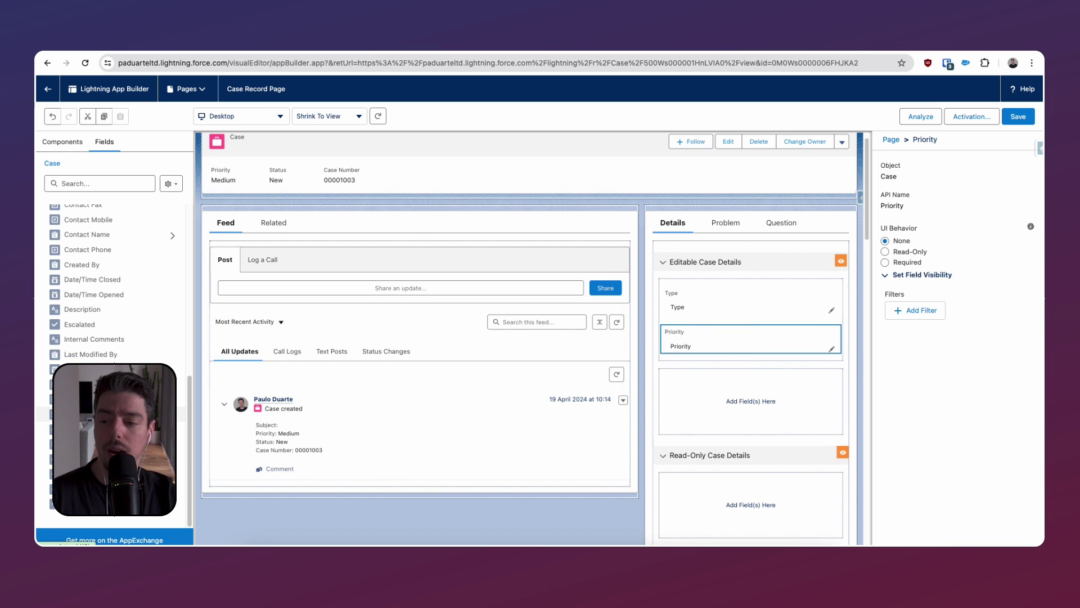
# Place the Priority and Type fields in the Read-Only Case Details section, with Type above Priority
pyautogui.moveTo(57, 402); pyautogui.dragTo(721, 490)
pyautogui.click(112, 184)
pyautogui.write('ty')
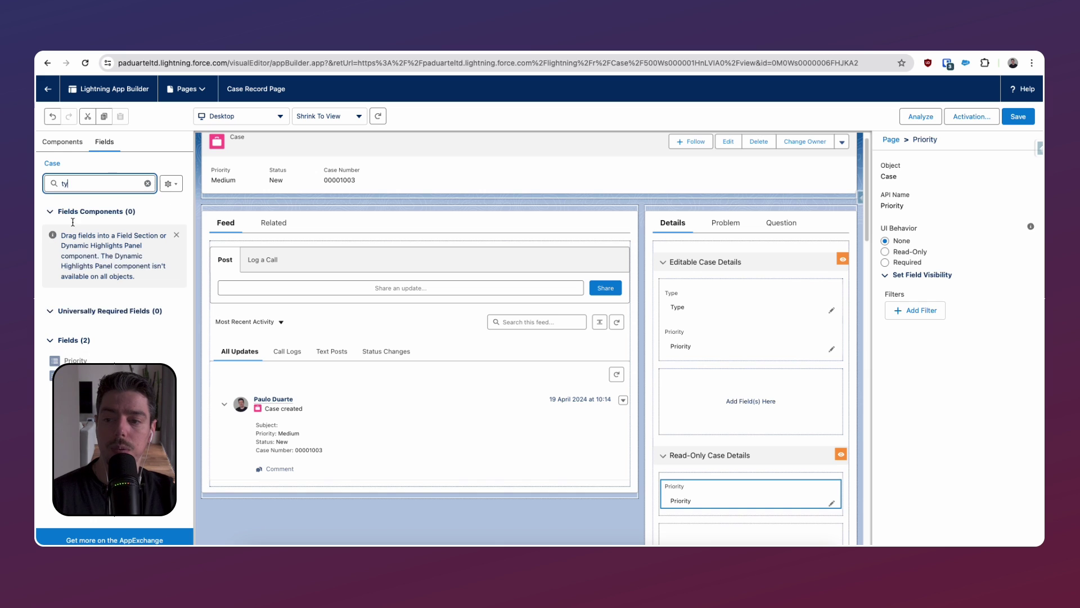
pyautogui.moveTo(61, 375); pyautogui.dragTo(748, 478)
# Move the Priority field into the second column area of both the Editable and Read-Only Case Details sections
pyautogui.click(751, 320)
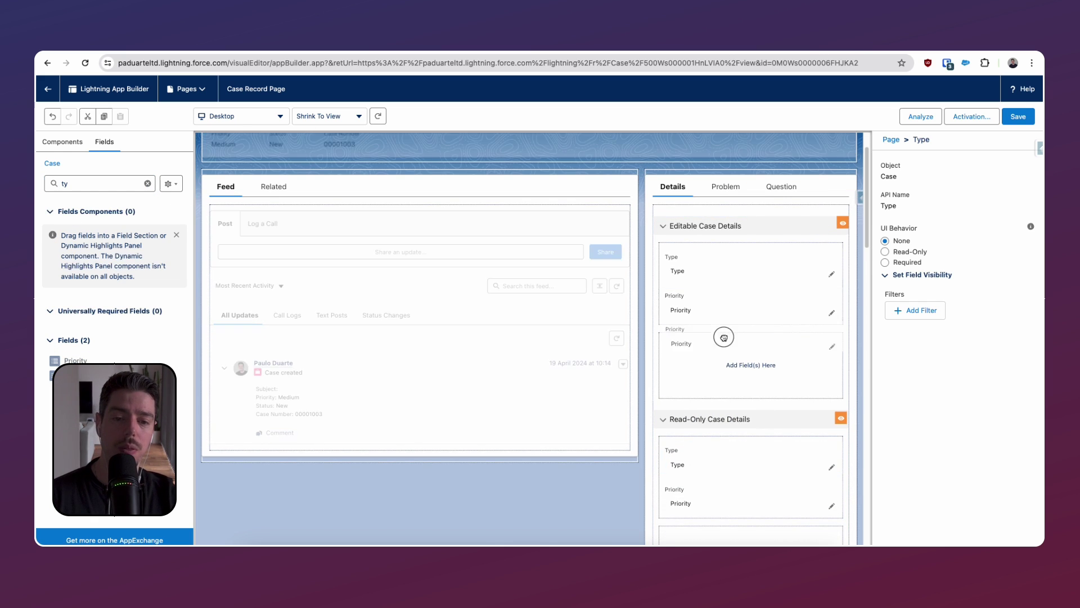
pyautogui.click(706, 434)
pyautogui.moveTo(706, 434); pyautogui.dragTo(725, 479)
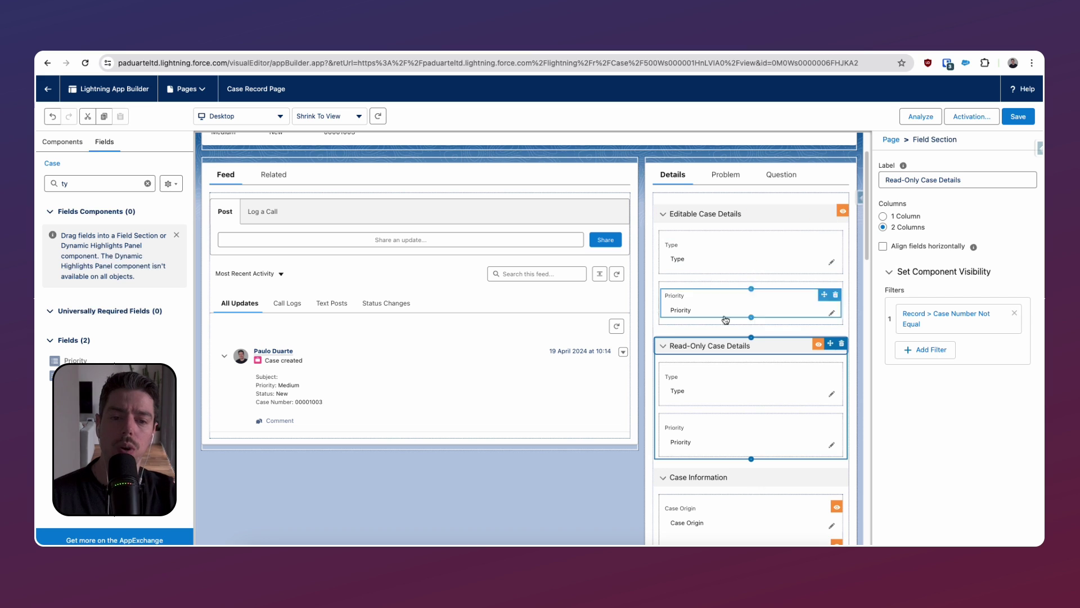
# Set the UI behavior of Type and Priority in the Read-Only Case Details section to Read-Only and save the page
pyautogui.click(730, 392)
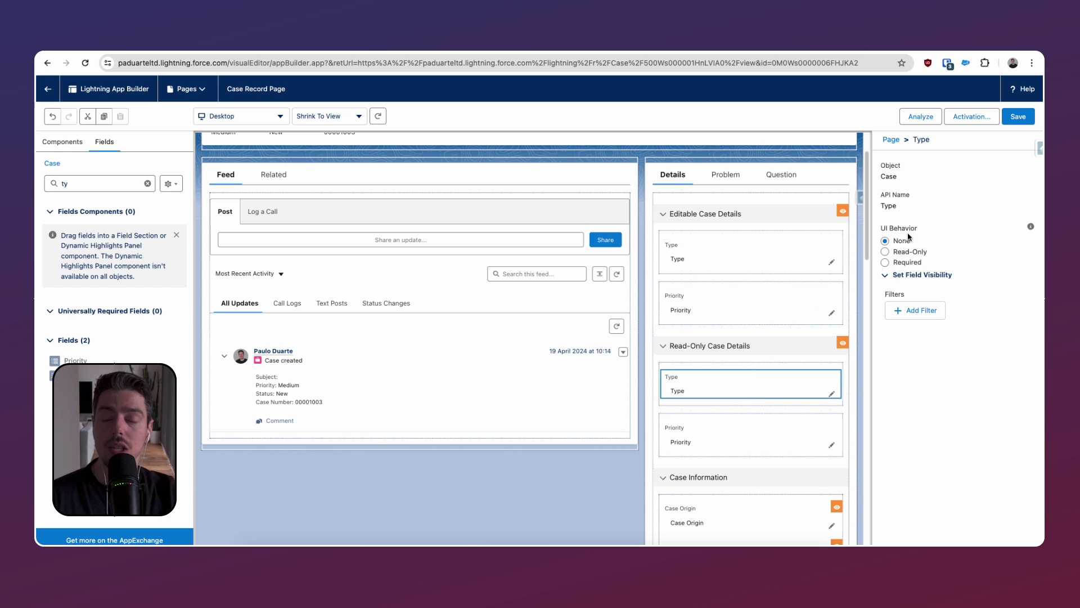
pyautogui.click(919, 253)
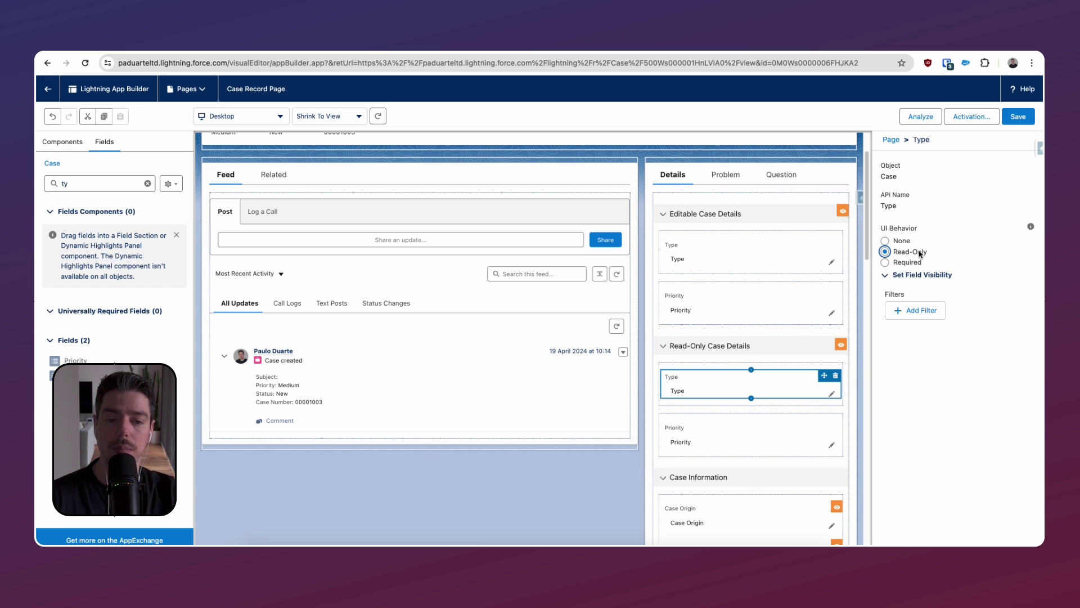
pyautogui.click(761, 435)
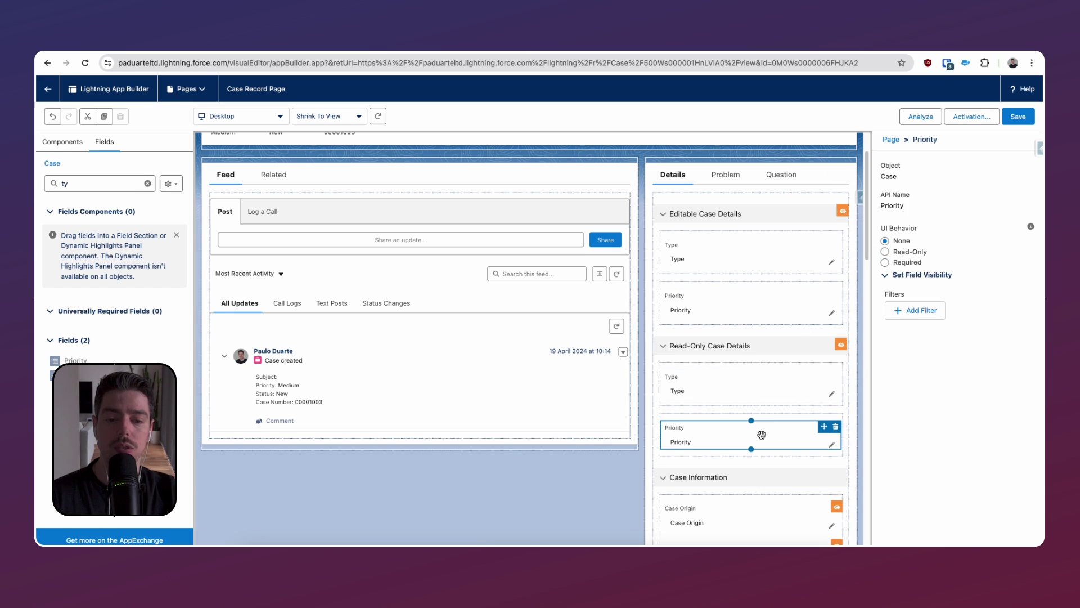
pyautogui.click(899, 252)
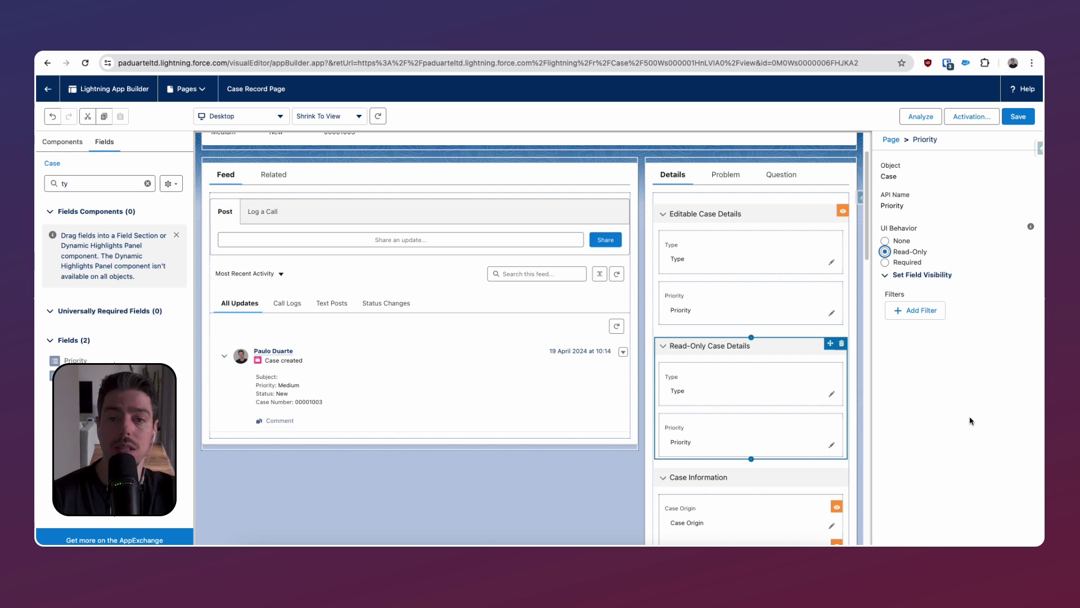
pyautogui.click(1017, 117)
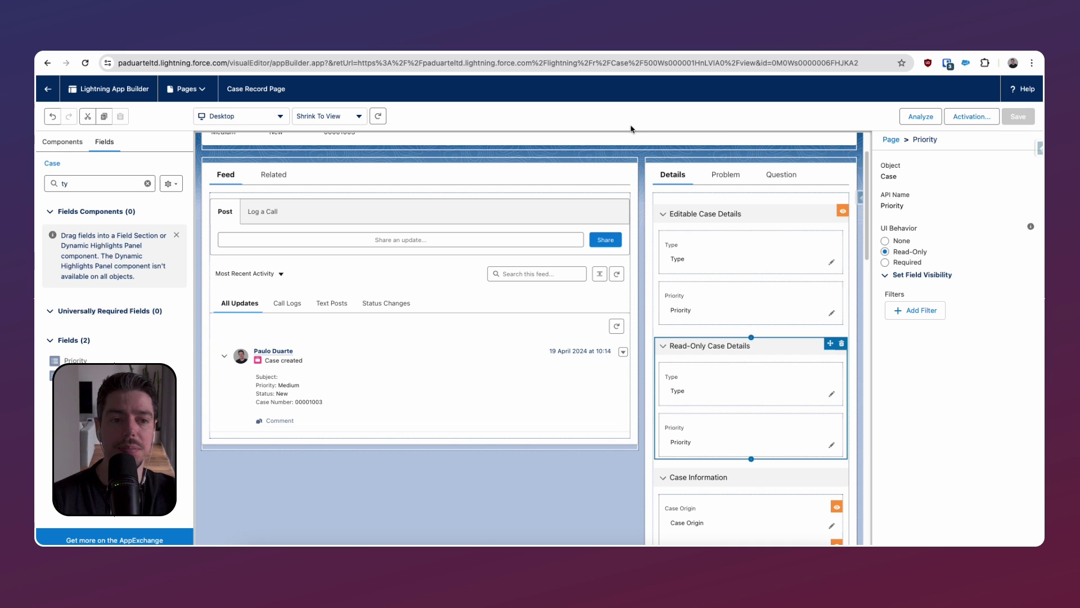
# Return to the case record and use Salesforce Inspector to log in as the user with the Advisory Services profile
pyautogui.click(47, 89)
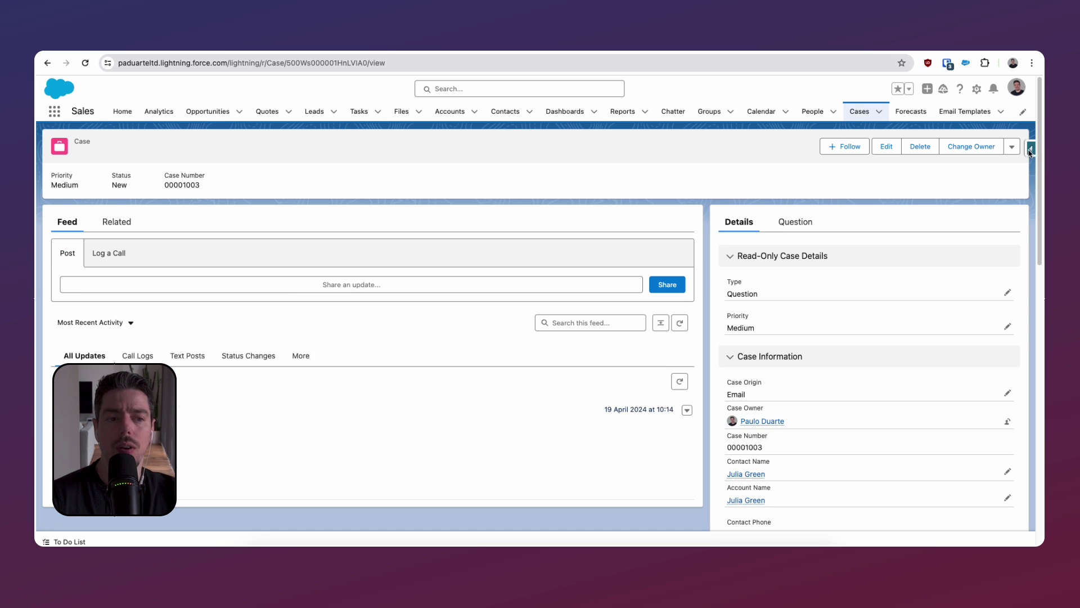
pyautogui.click(1030, 149)
pyautogui.click(933, 220)
pyautogui.write('rose')
pyautogui.click(934, 253)
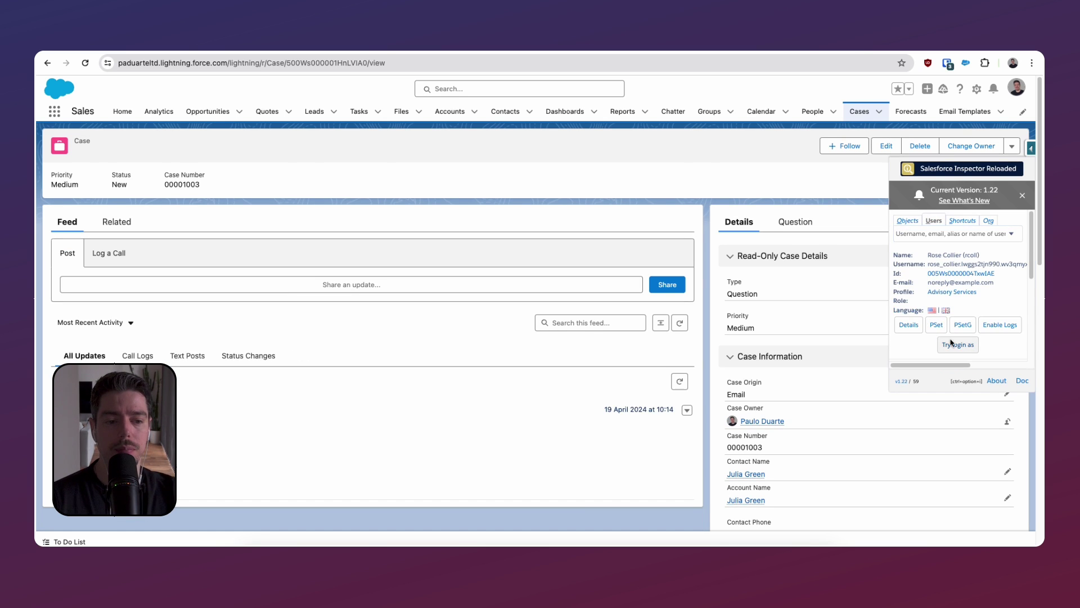
pyautogui.click(955, 344)
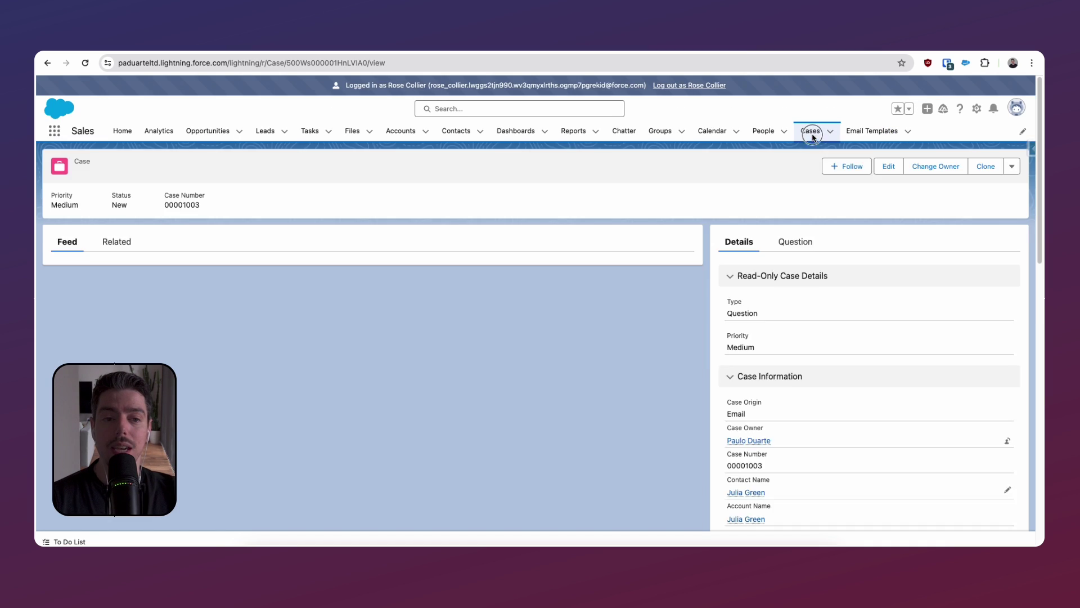
# Create and save a new case with Type set to Problem in the Editable Case Details section
pyautogui.click(810, 131)
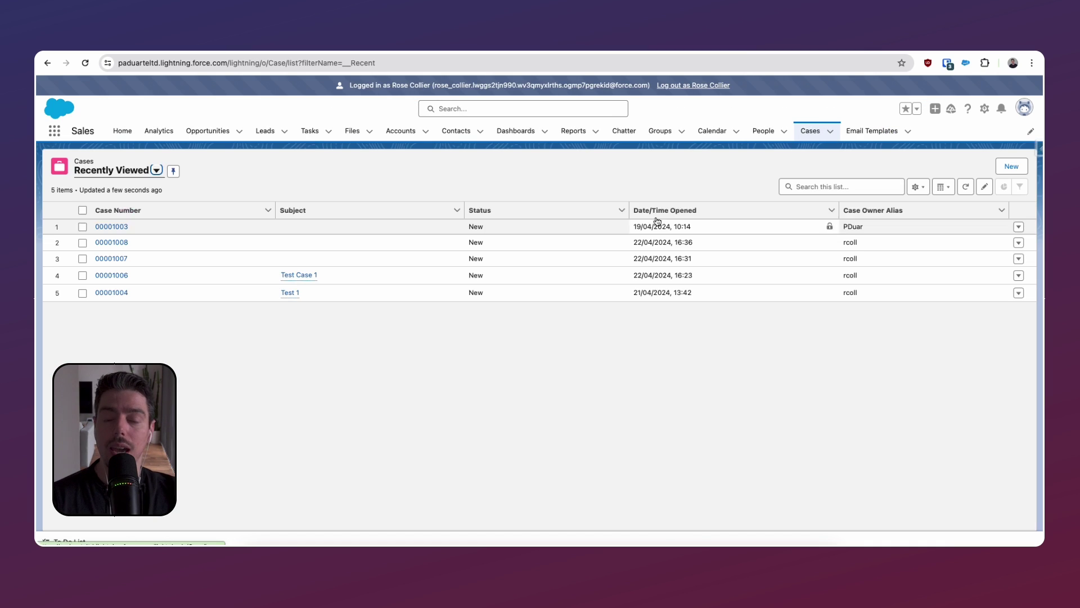
pyautogui.click(1011, 166)
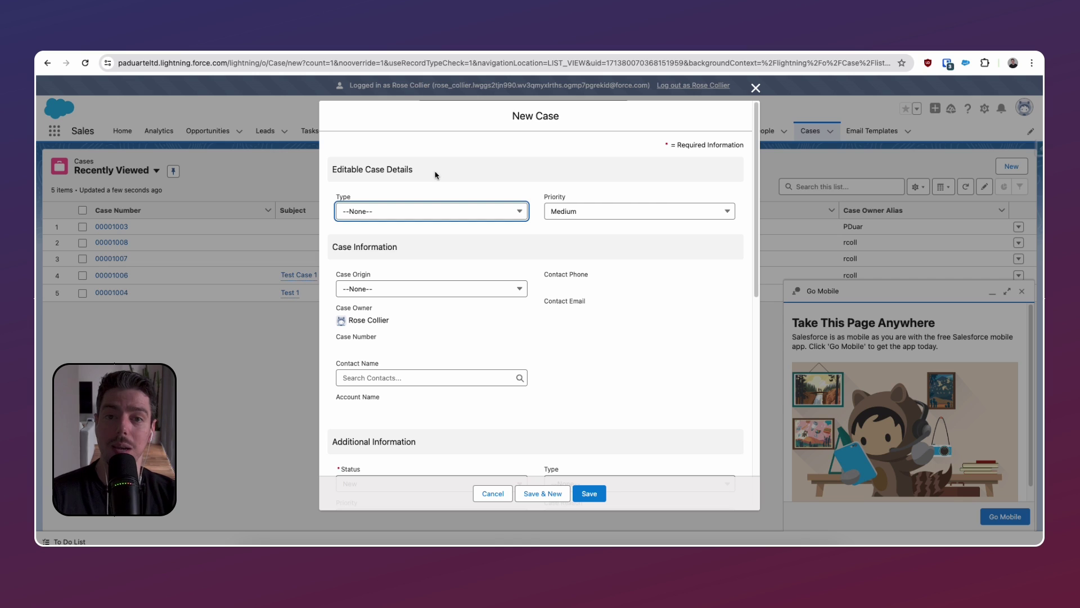
pyautogui.click(456, 205)
pyautogui.click(441, 248)
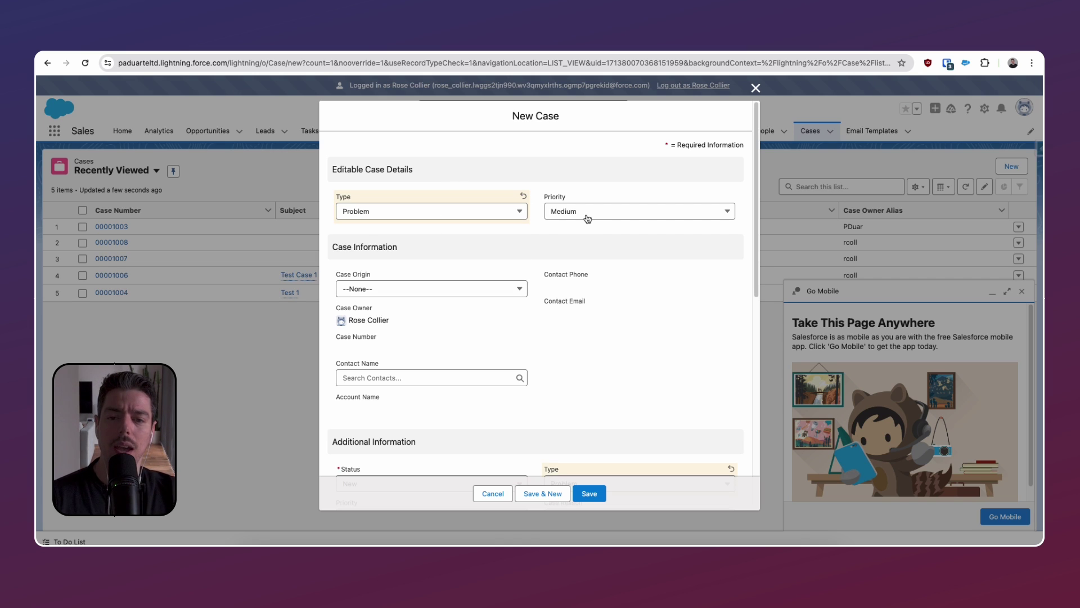
pyautogui.click(585, 493)
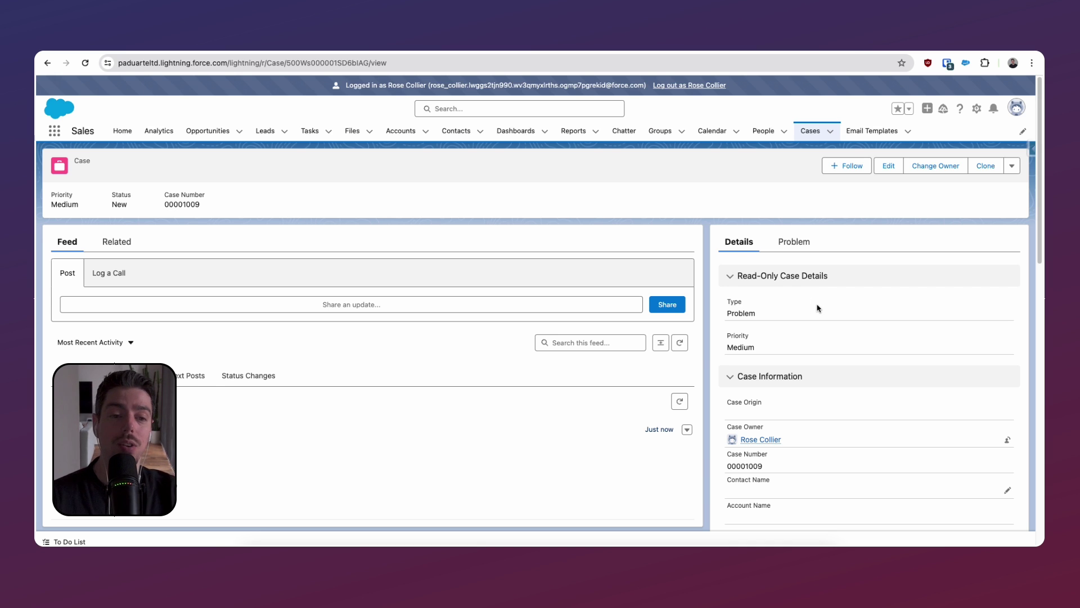
# Open the newly created case for editing to check its Type and Priority fields
pyautogui.click(888, 169)
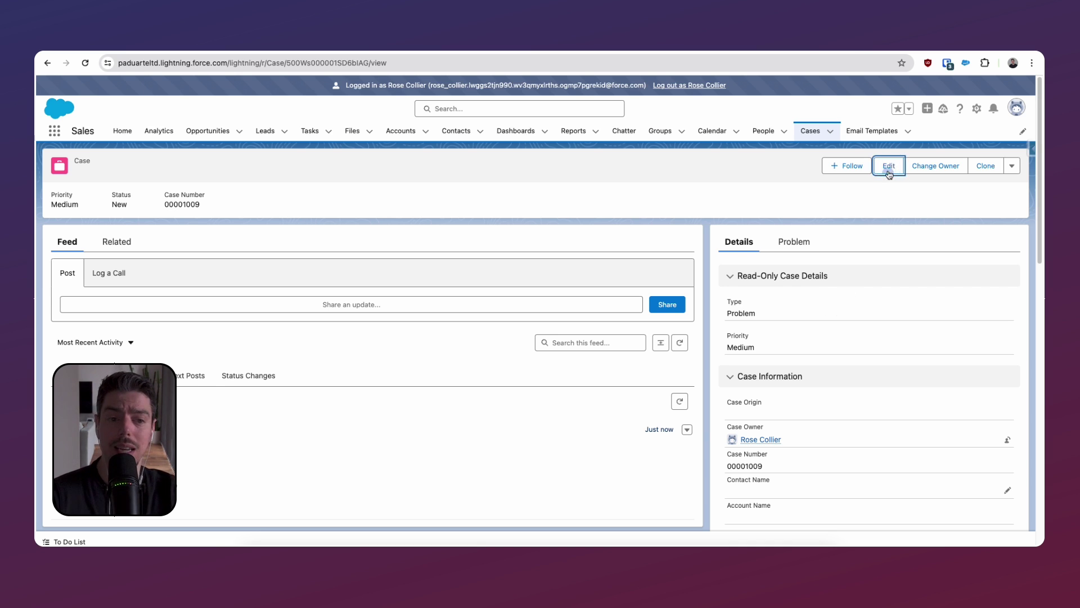